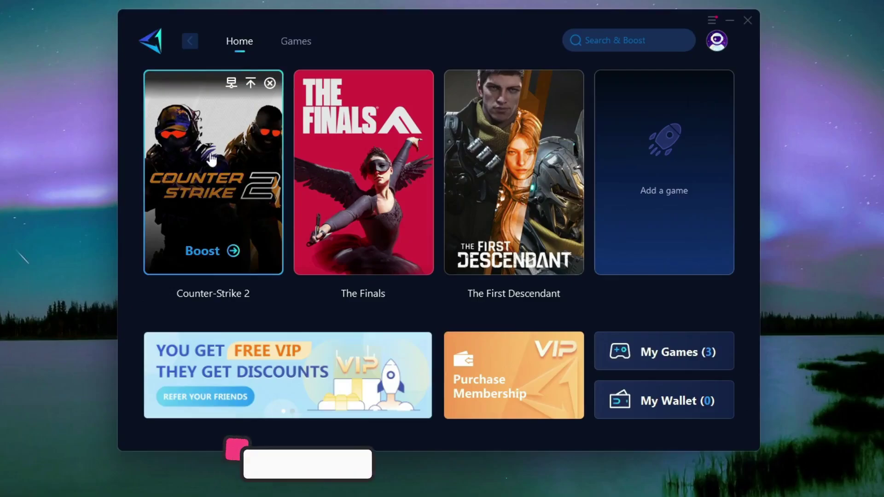
Step: Start boosting Counter-Strike 2 in GearUP Booster, browse its games, and open the free trial link in the video description
click(205, 249)
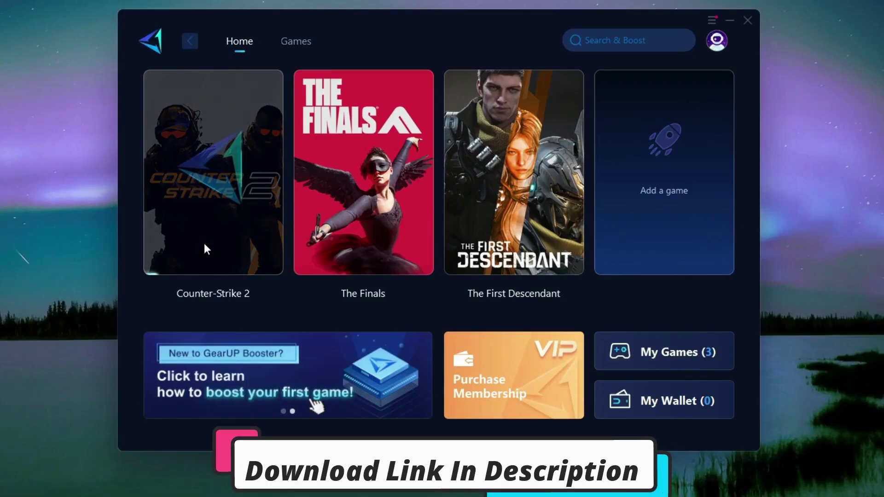
click(296, 41)
scroll(316, 188, down, 8)
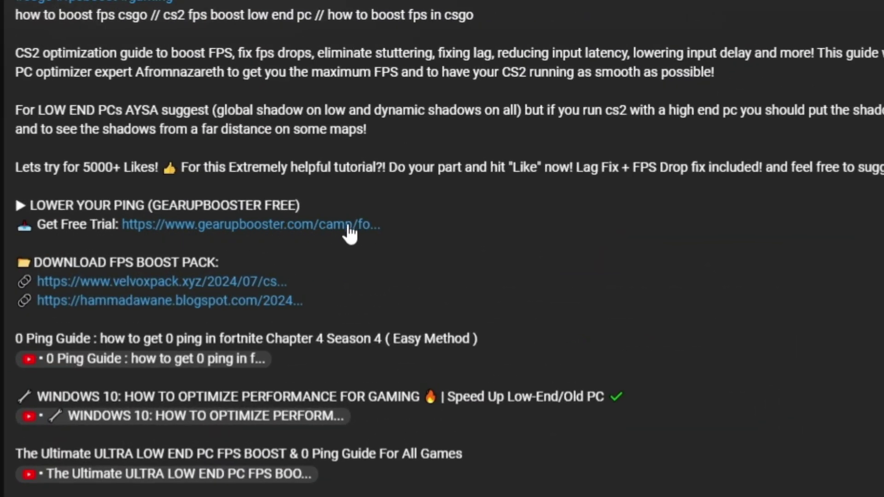
click(129, 225)
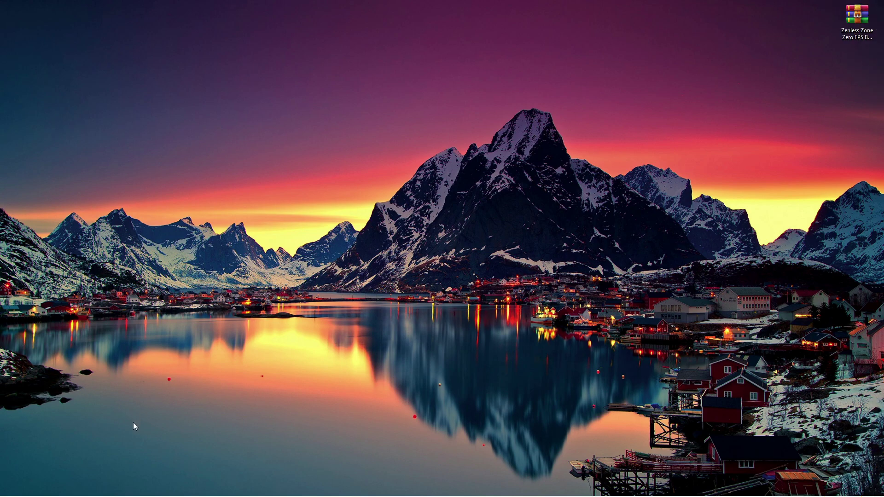
Step: Find and launch the HoYoPlay launcher from Windows search, allowing it to make changes to the device
click(33, 494)
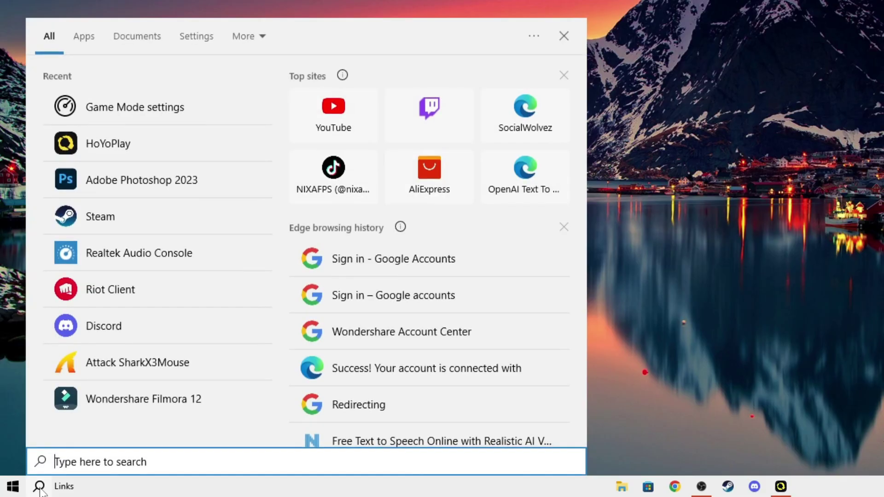
text(h)
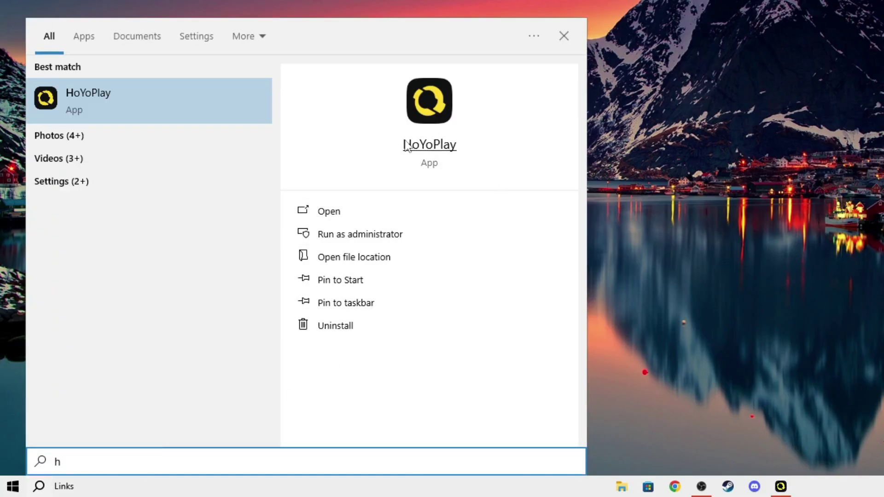
click(341, 215)
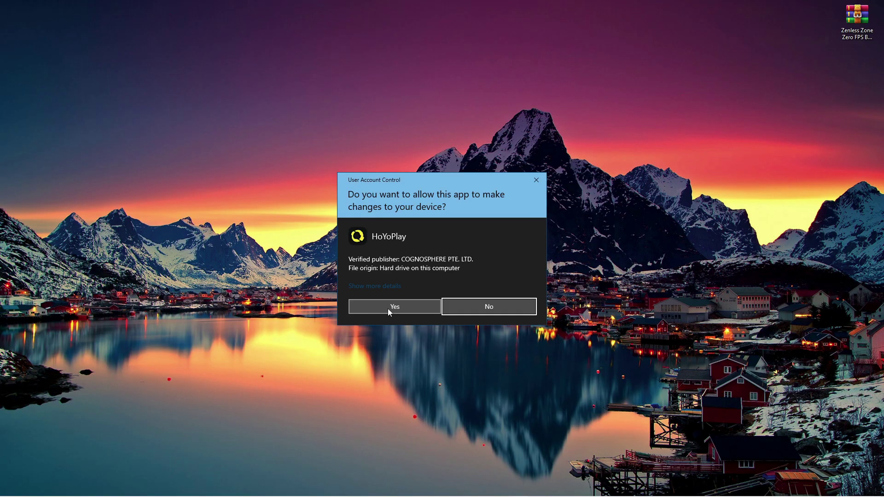
click(389, 308)
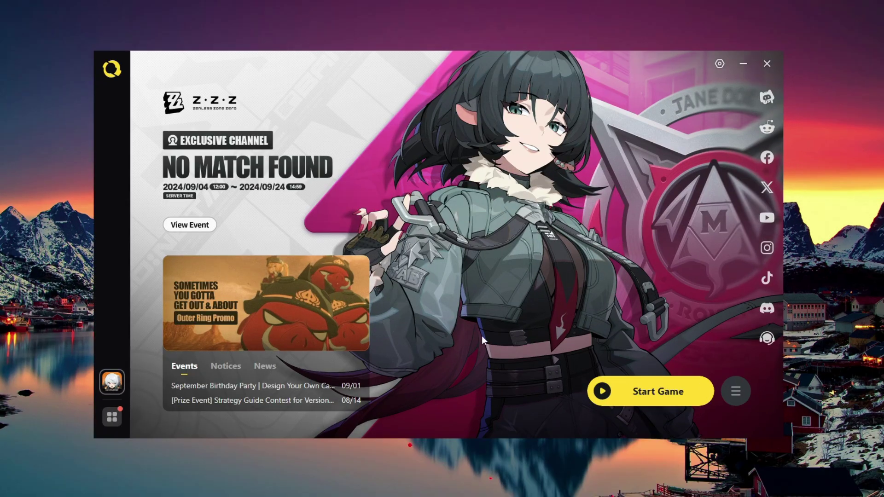
Step: Open the Zenless Zone Zero installation directory from the launcher's game settings
click(742, 389)
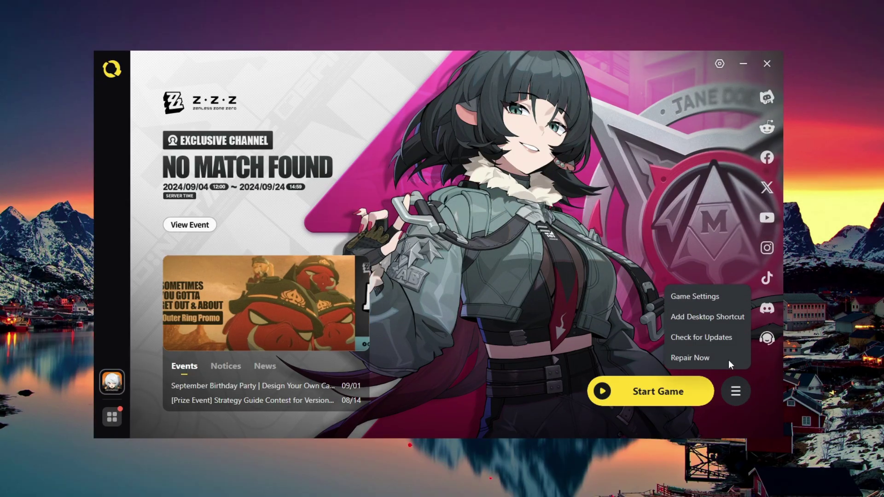
click(683, 297)
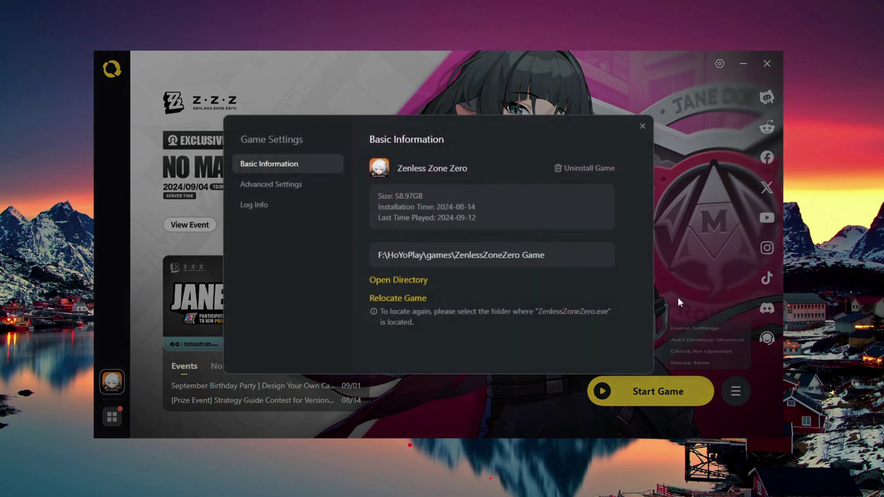
click(390, 280)
drag(698, 209, 694, 263)
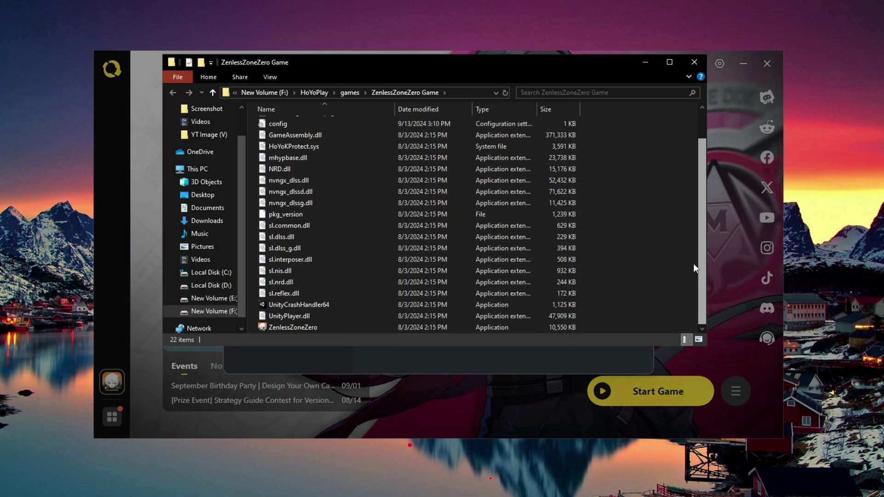
Step: In the compatibility properties of the ZenlessZoneZero application, disable full-screen optimisations
click(293, 328)
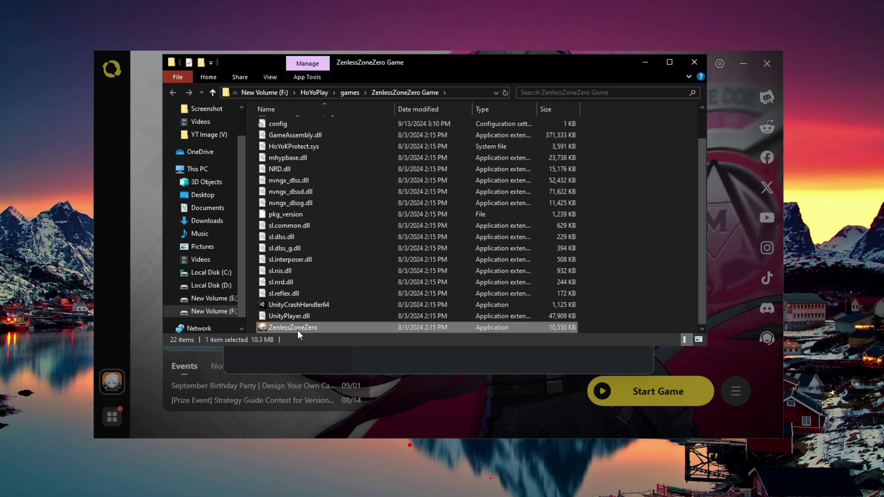
right_click(298, 330)
click(344, 321)
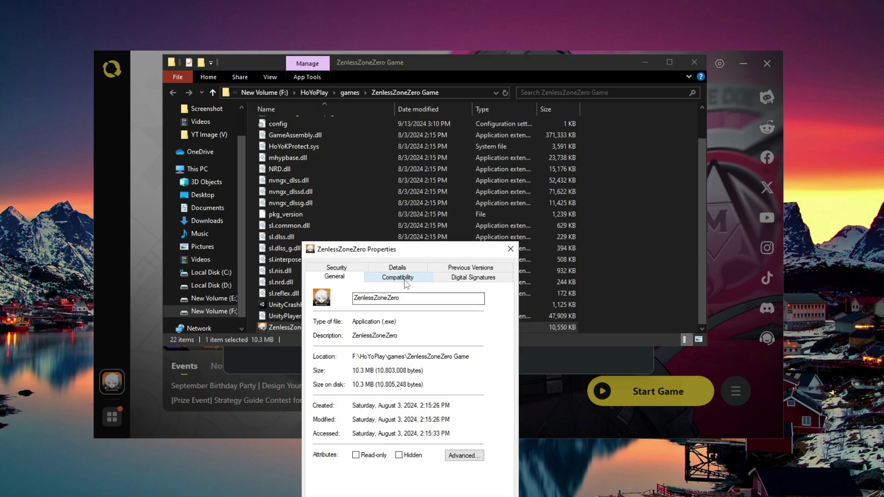
click(397, 277)
drag(359, 249, 388, 148)
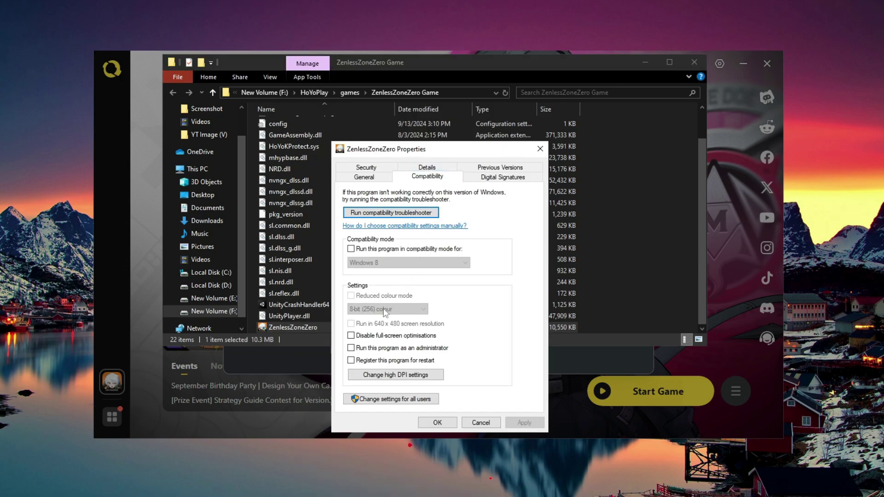
click(368, 335)
Step: Override the high DPI scaling behaviour with scaling performed by Application, and apply the ZenlessZoneZero properties
click(394, 374)
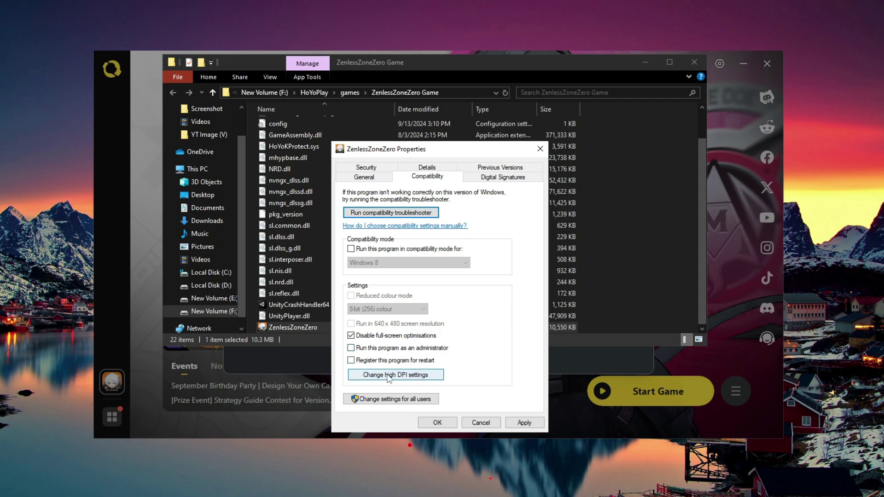
click(407, 355)
click(402, 374)
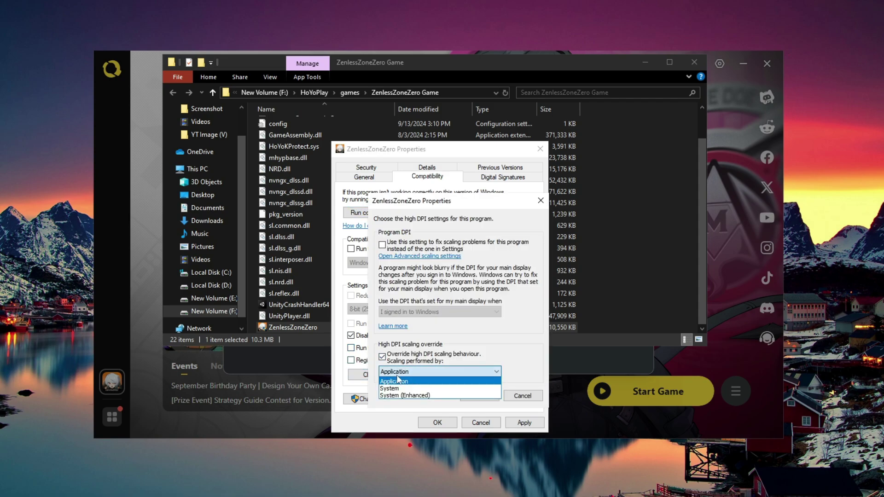
click(415, 380)
click(479, 395)
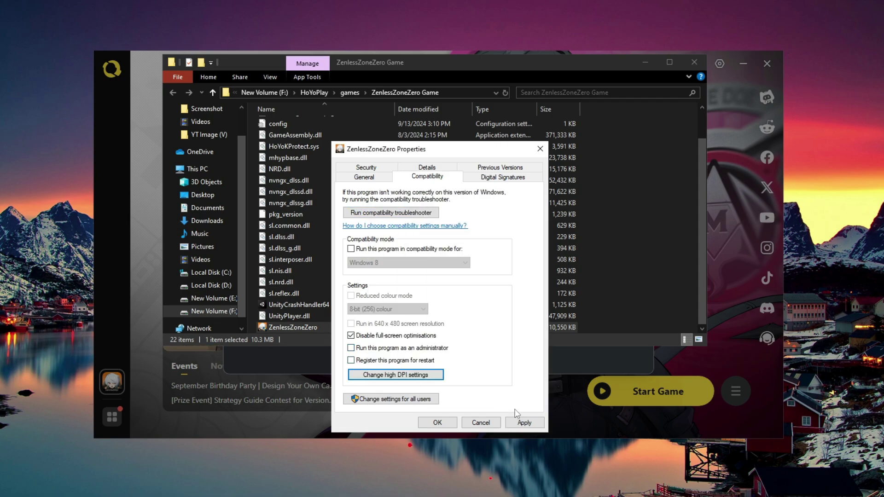
click(524, 422)
click(437, 422)
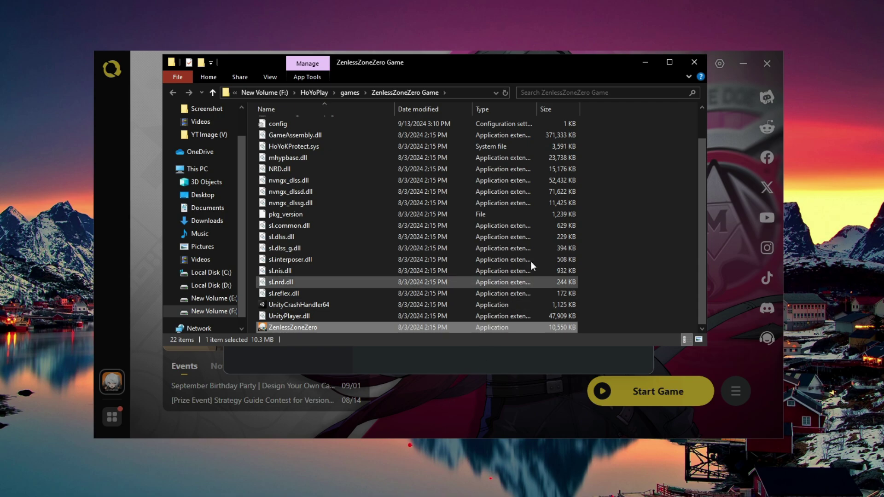
Step: Copy the ZenlessZoneZero Game folder path, close the folder and game settings, and minimise the launcher
click(464, 92)
right_click(436, 93)
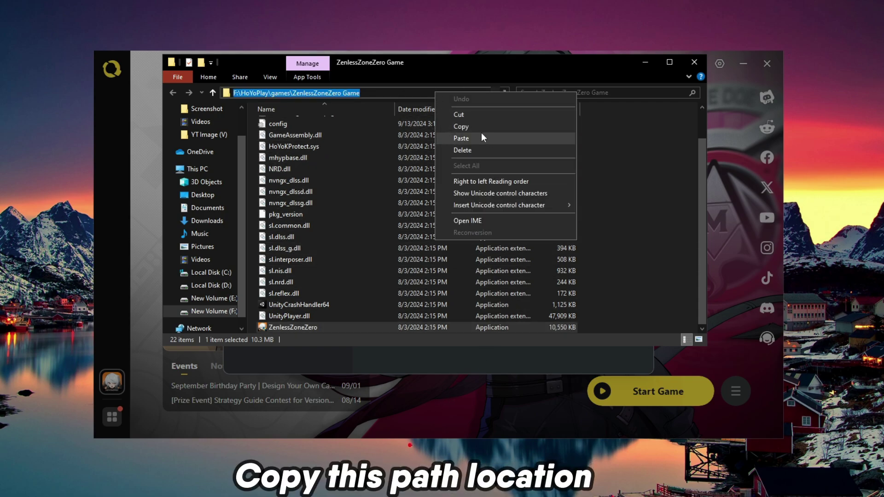
click(462, 127)
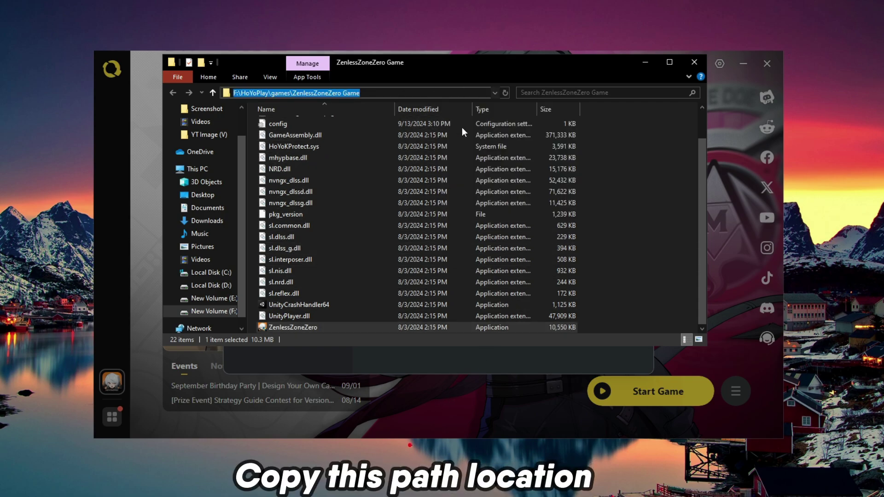
click(694, 62)
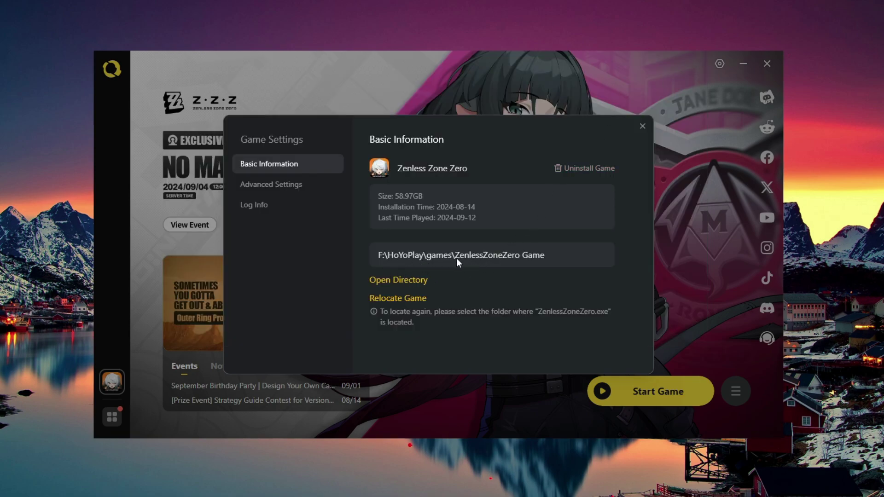
click(642, 125)
click(745, 63)
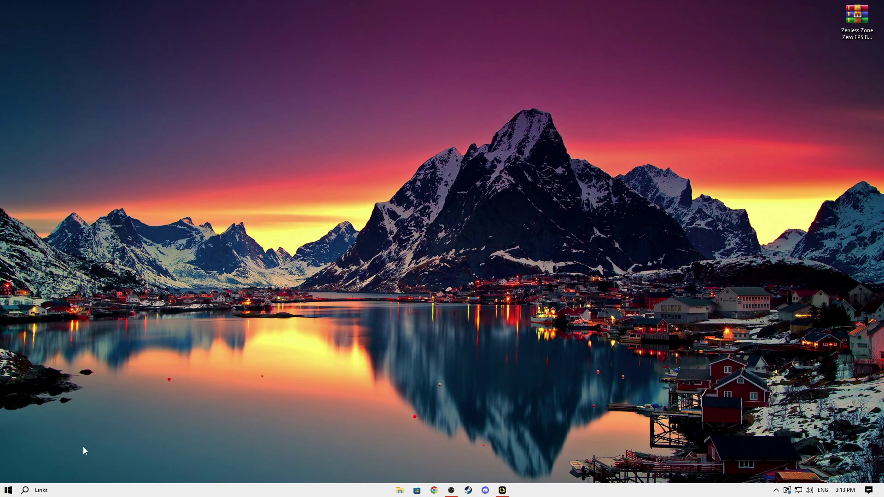
Step: Open the Windows Game Mode settings and turn Game Mode on
click(25, 490)
text(ga)
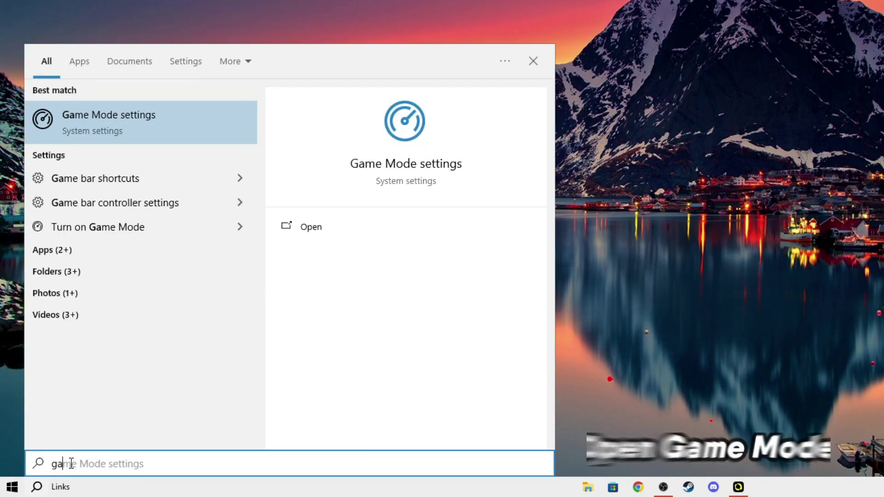
click(428, 171)
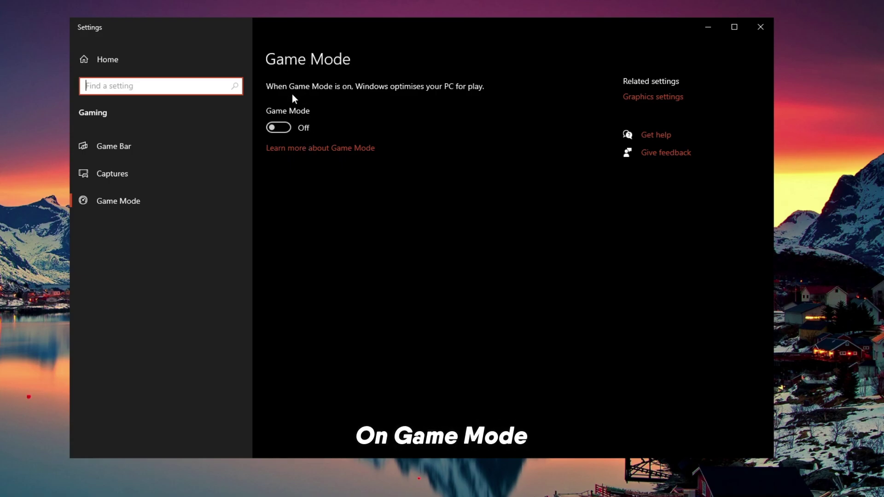
click(279, 128)
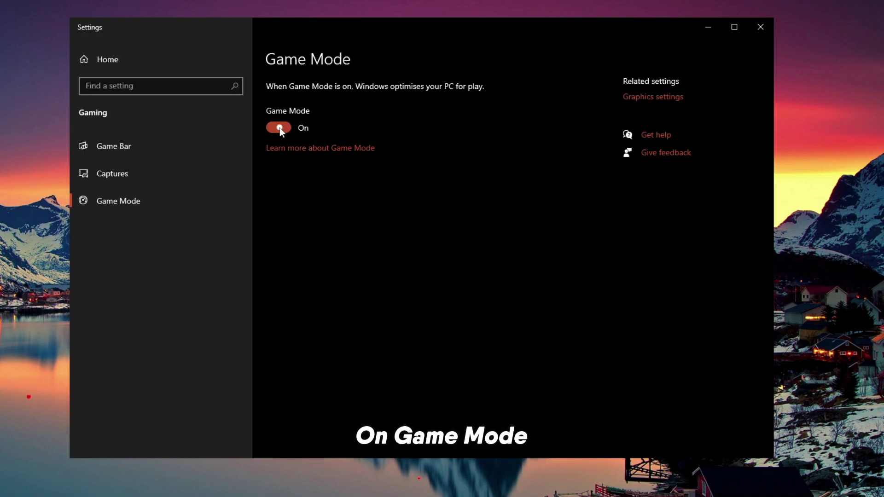
Step: Add the ZenlessZoneZero application from F:\HoYoPlay\games\ZenlessZoneZero Game to the graphics performance preference list
click(650, 97)
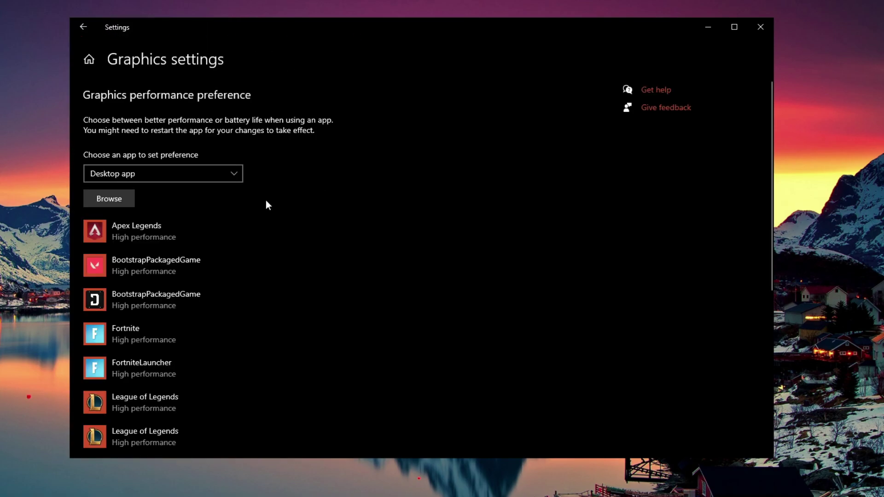
click(97, 199)
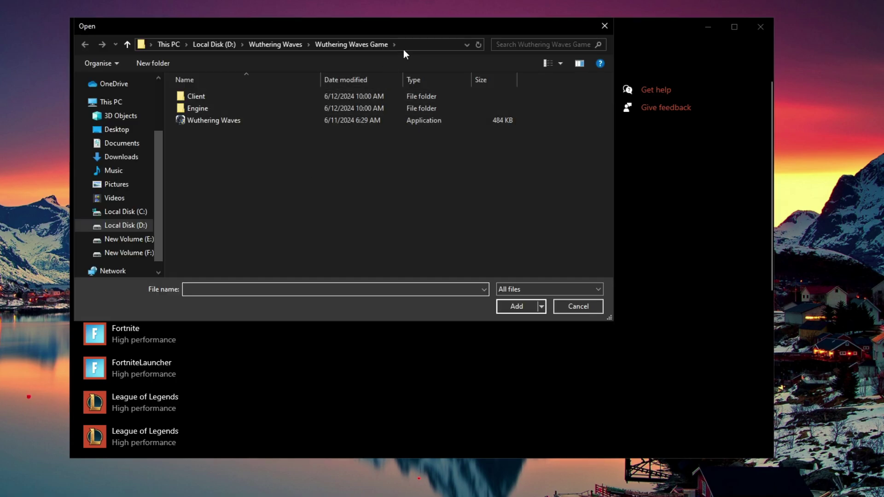
click(416, 43)
right_click(416, 42)
click(441, 92)
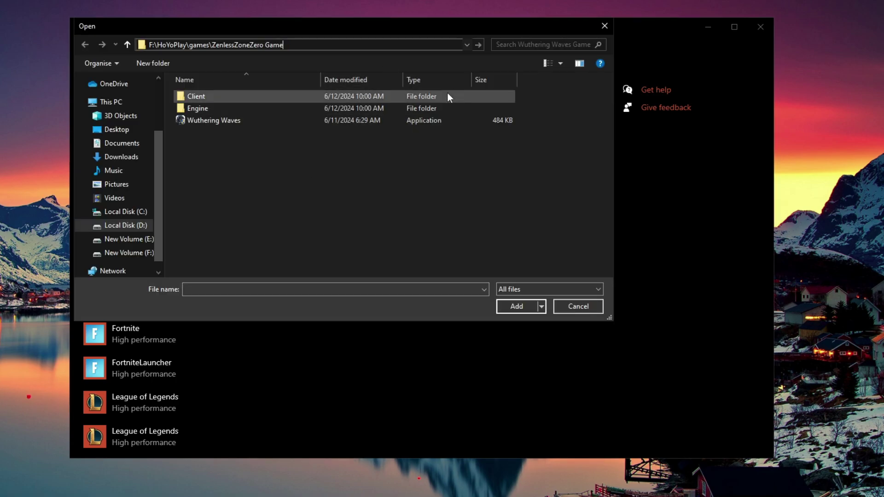
key(Return)
click(211, 132)
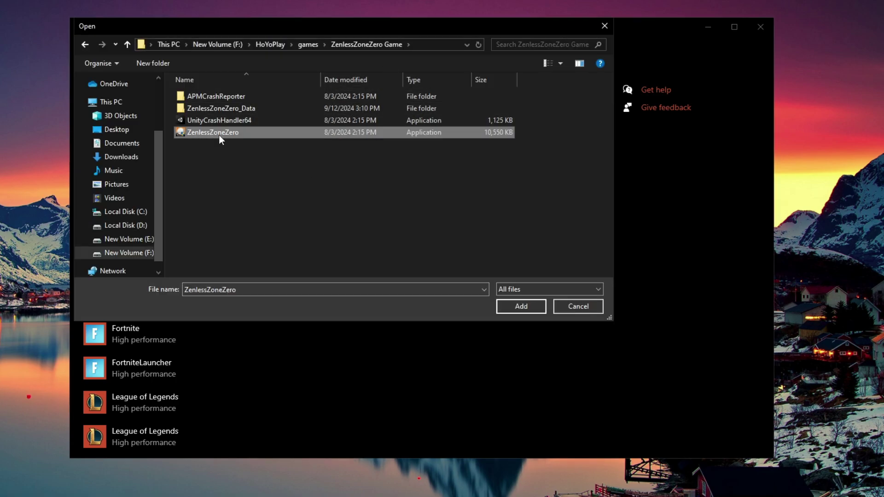
click(521, 306)
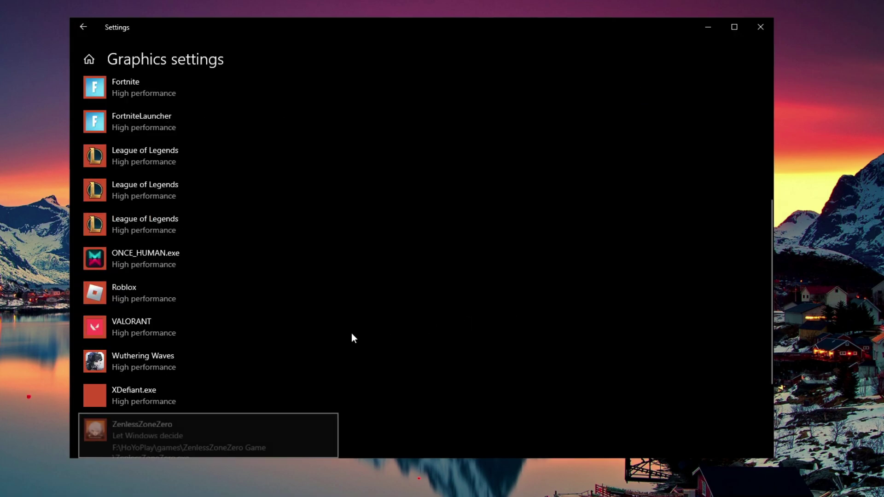
Step: Set the graphics preference of ZenlessZoneZero to High performance, save it, and return to the Game Mode settings
click(244, 354)
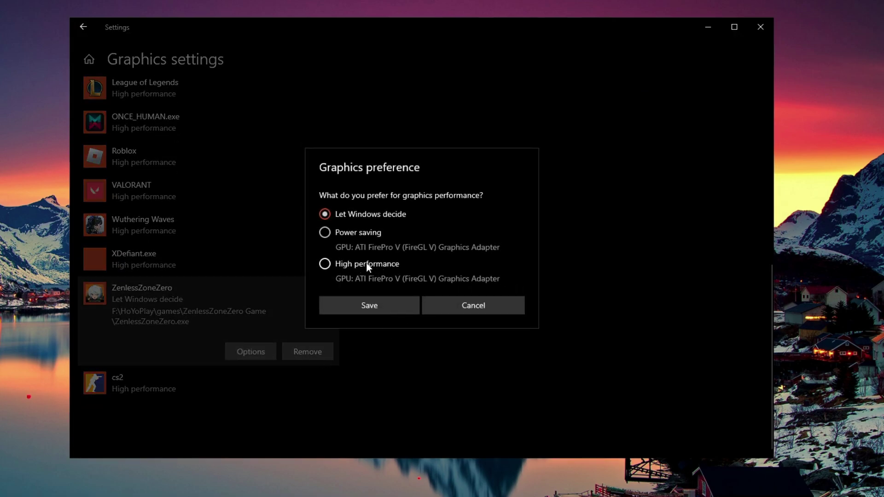
click(358, 303)
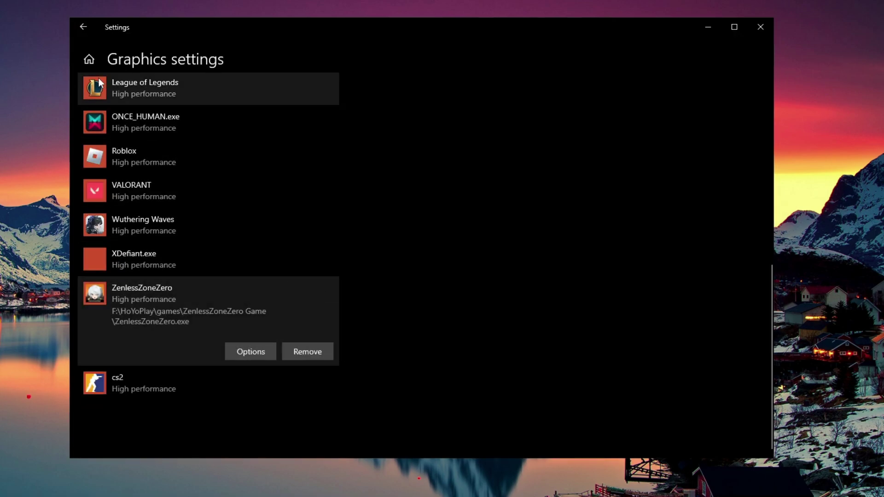
click(82, 33)
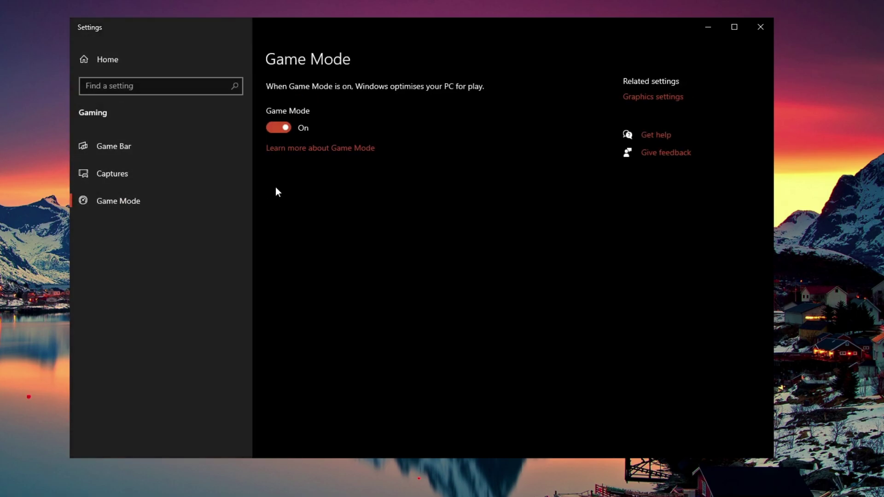
Step: Turn off Game Bar and return to the Windows Settings home page
click(131, 156)
click(278, 149)
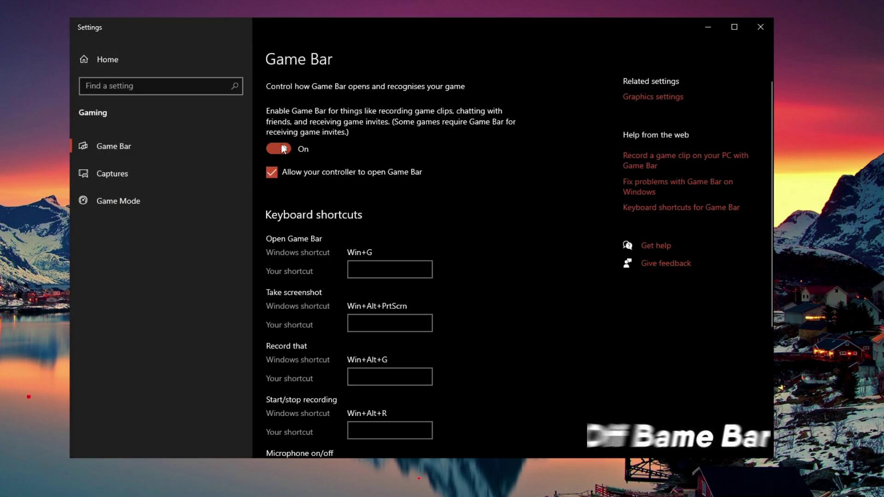
click(278, 152)
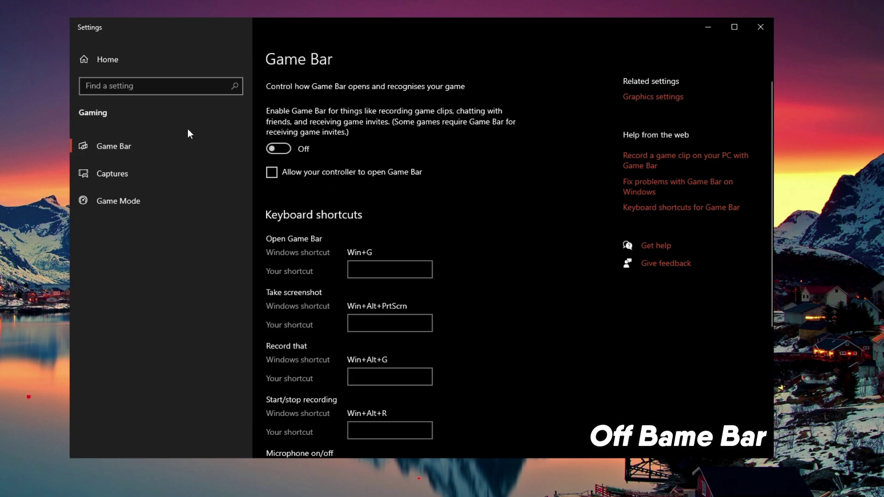
click(133, 69)
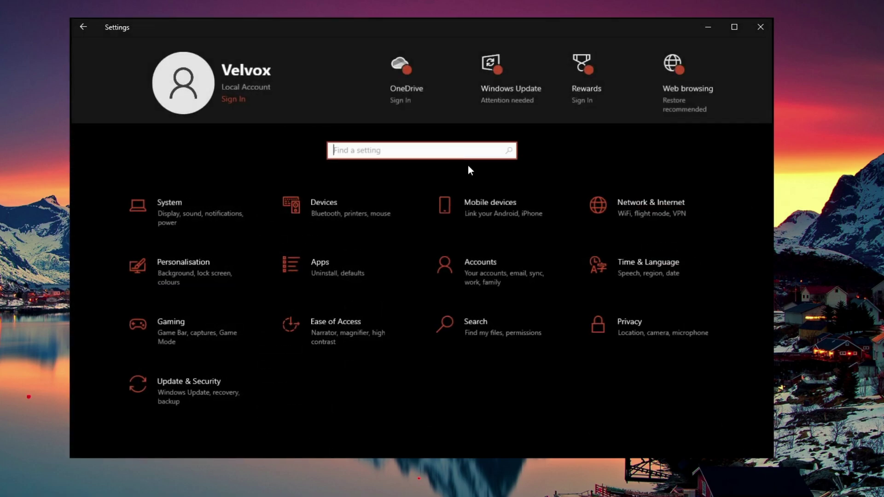
Step: Turn off language list access, app launch tracking and Settings app notifications in the general privacy options
click(631, 329)
click(278, 207)
click(283, 255)
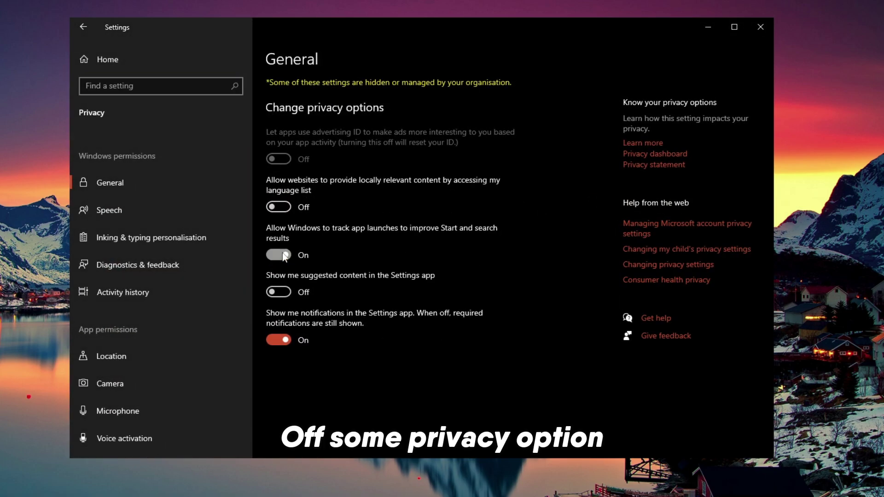
click(278, 340)
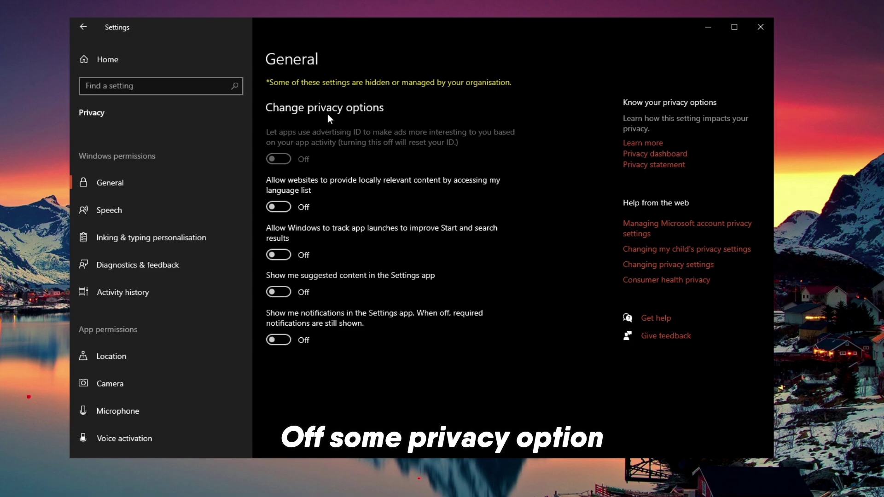
Step: Check the Background apps permission in the privacy settings, and close the Settings window
drag(247, 200, 231, 300)
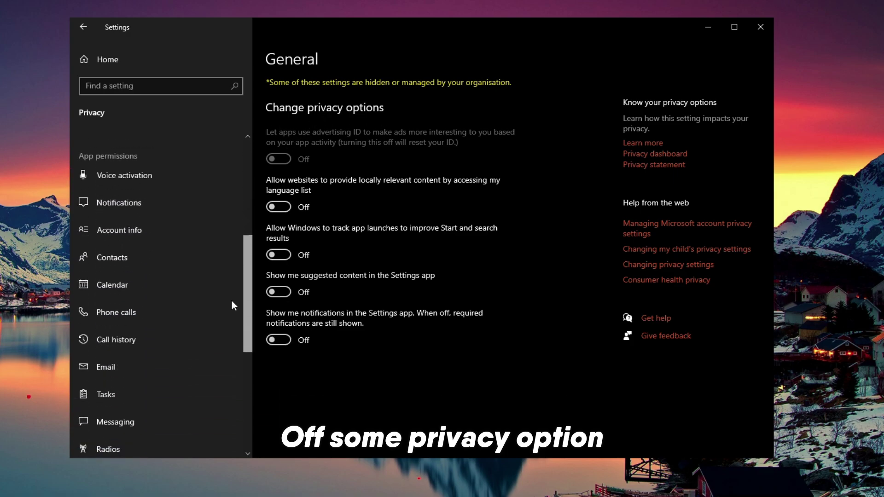
scroll(225, 331, down, 5)
click(122, 282)
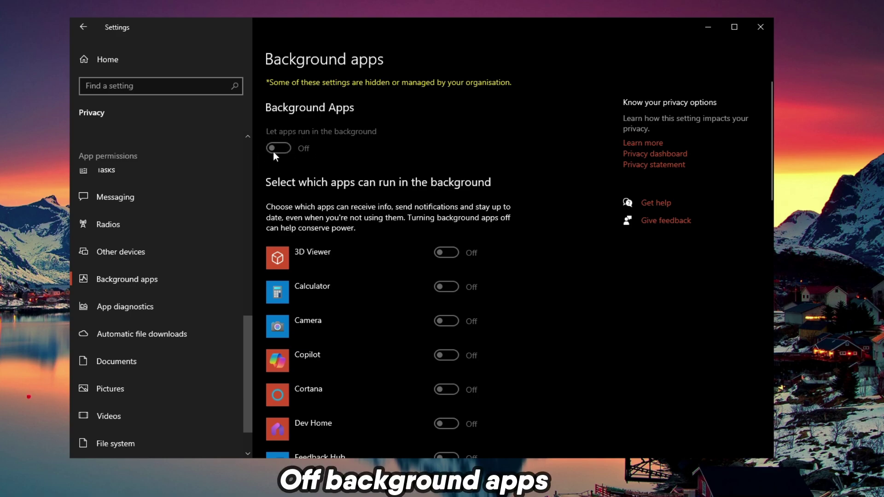
click(135, 69)
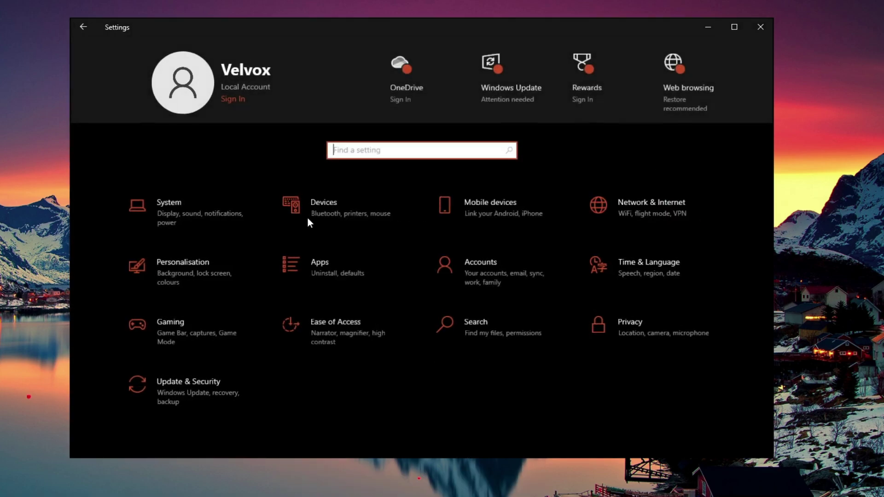
click(466, 370)
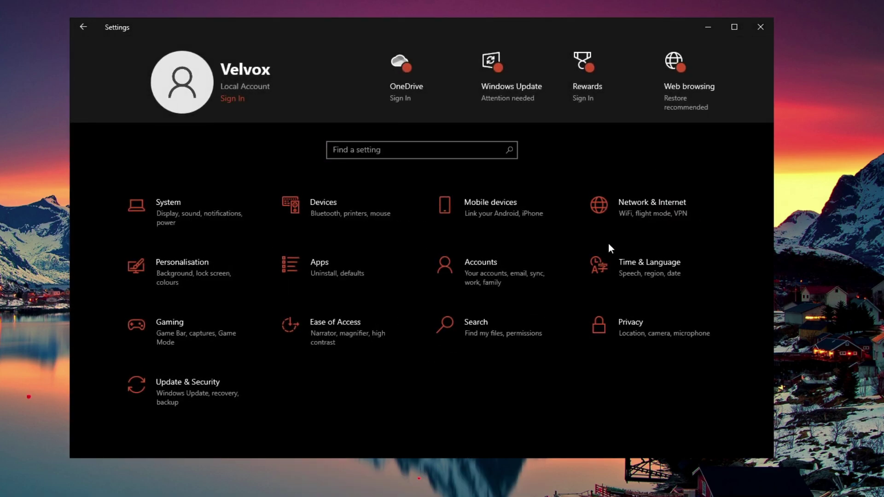
click(754, 32)
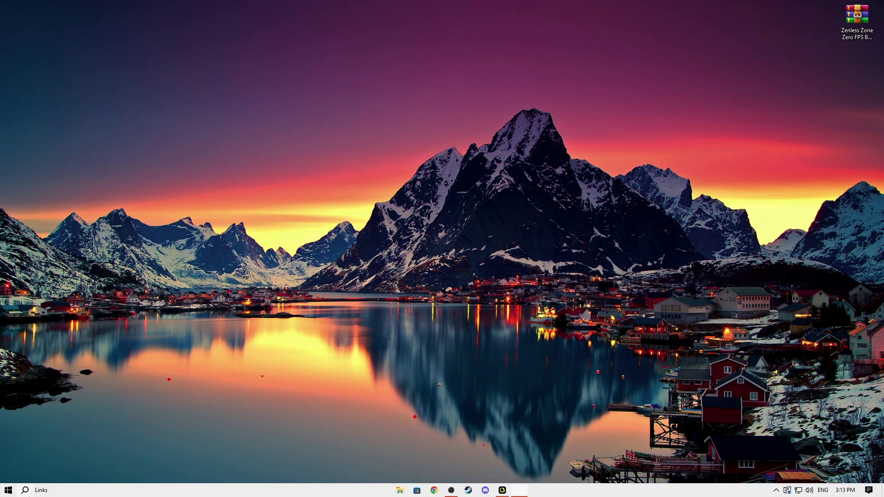
Step: Search Windows for Startup Apps and open its settings page
click(25, 491)
text(st)
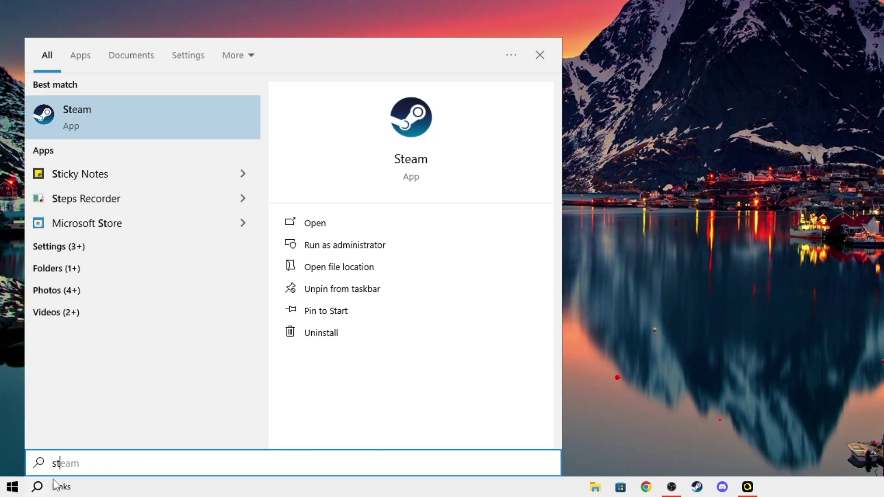
text(ar)
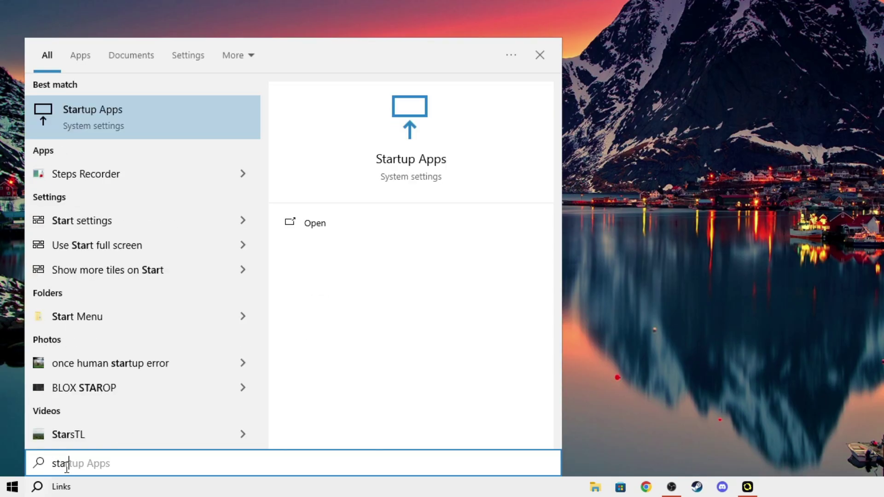
click(417, 158)
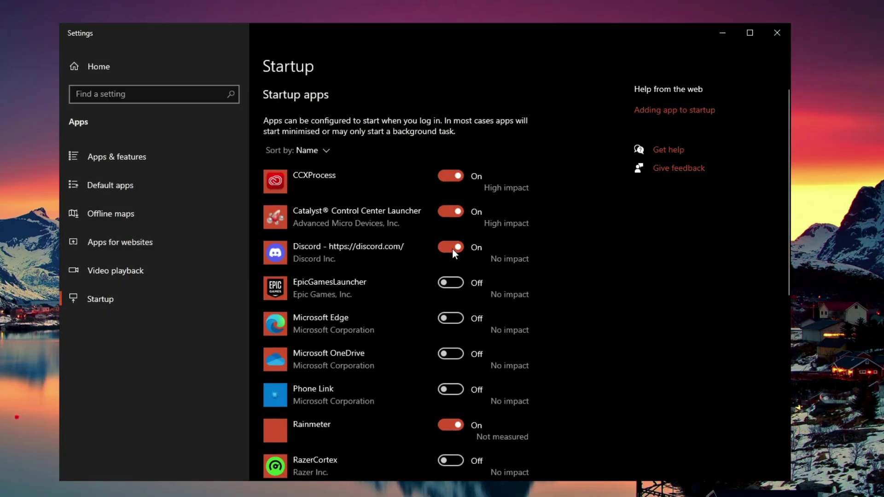
Step: Turn off Discord at startup, leave EpicGamesLauncher, Microsoft Edge, Microsoft OneDrive, Phone Link and Steam off, and close Settings
click(450, 283)
click(449, 318)
click(449, 318)
click(451, 353)
click(455, 391)
scroll(450, 392, down, 3)
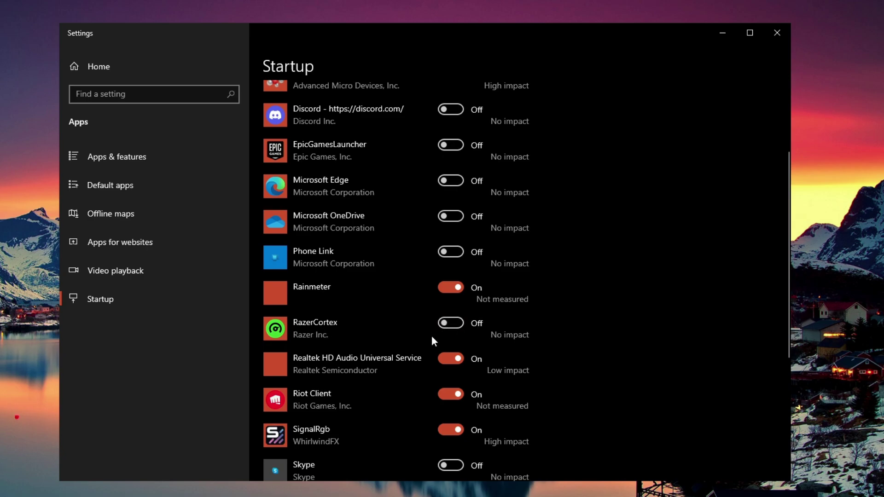
scroll(432, 336, down, 3)
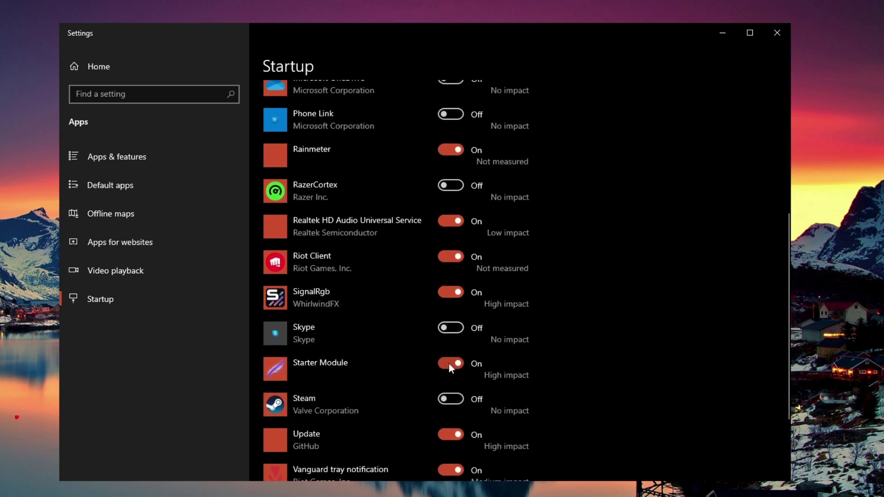
click(453, 399)
click(454, 399)
scroll(461, 323, up, 6)
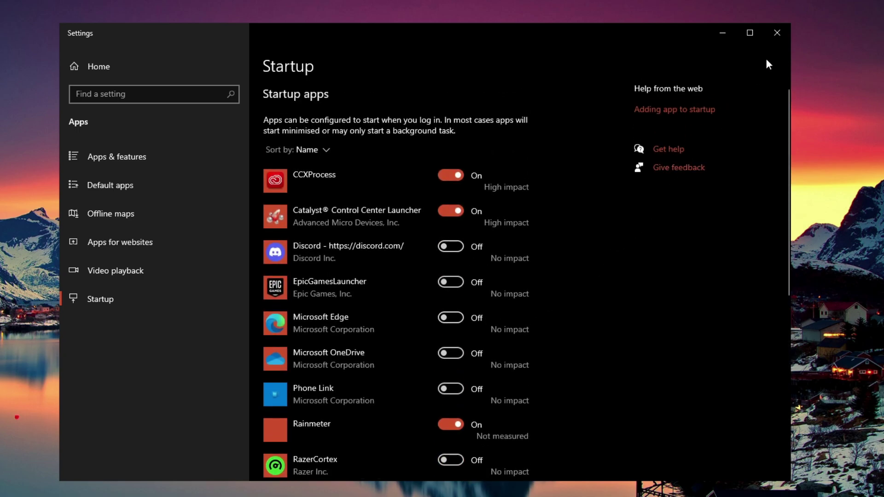
click(778, 32)
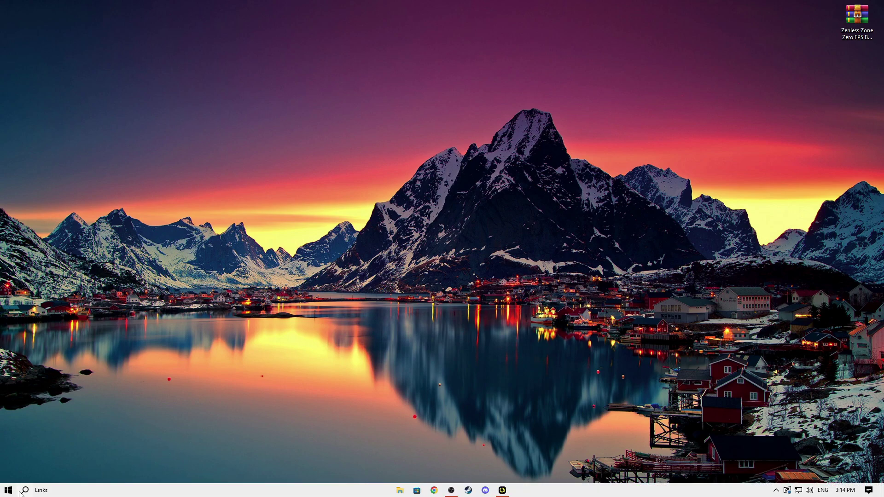
Step: Search Windows for This PC and open it
click(39, 486)
text(r)
key(BackSpace)
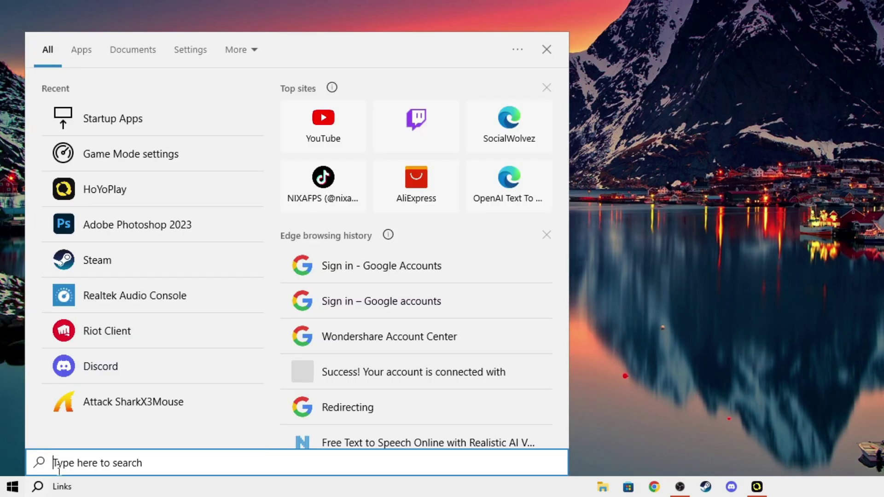
text(th)
click(436, 152)
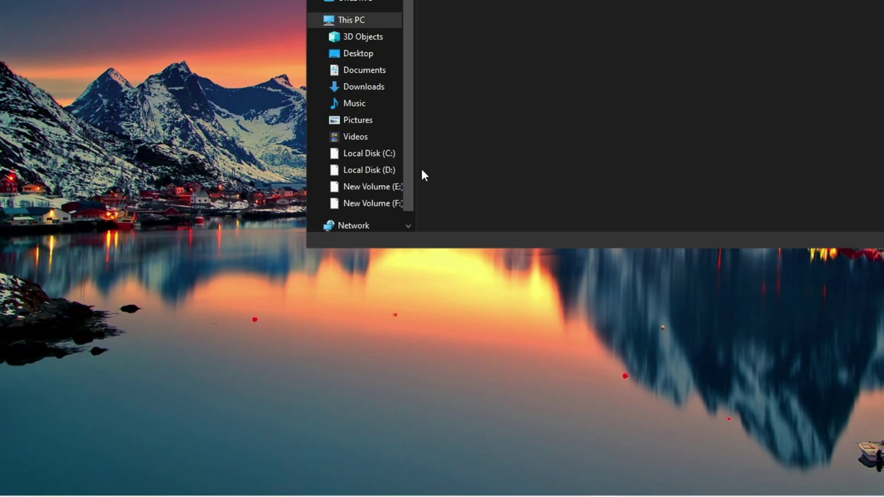
Step: Open the properties of Local Disk (C:) and bring the whole dialog into view
click(295, 266)
right_click(305, 267)
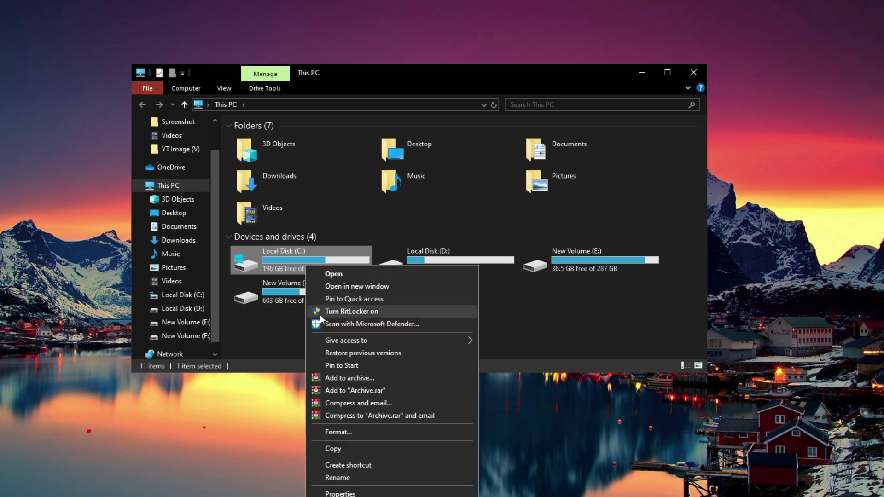
click(332, 490)
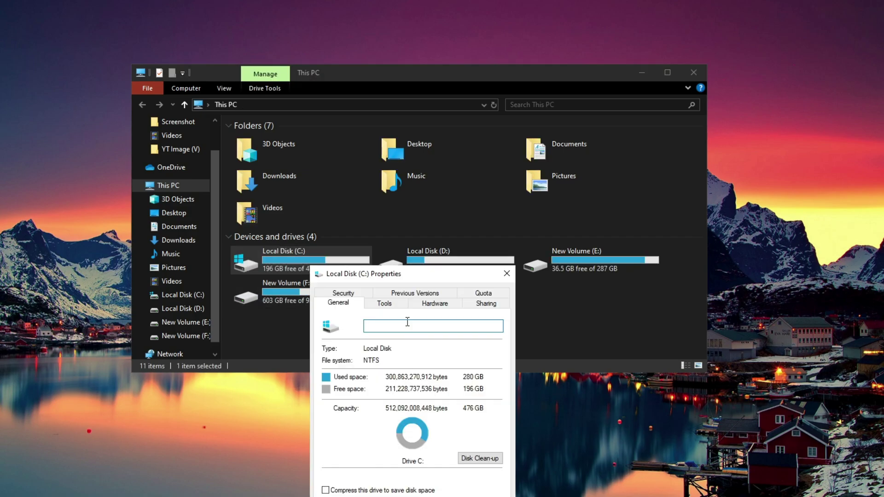
drag(398, 282, 411, 204)
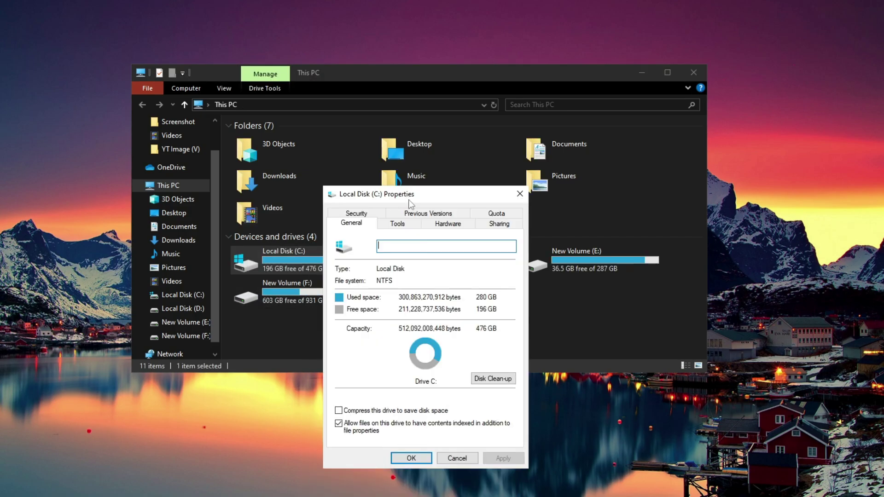
Step: Delete the preselected file categories on drive C: with Disk Clean-up, and close the drive properties and This PC
click(493, 379)
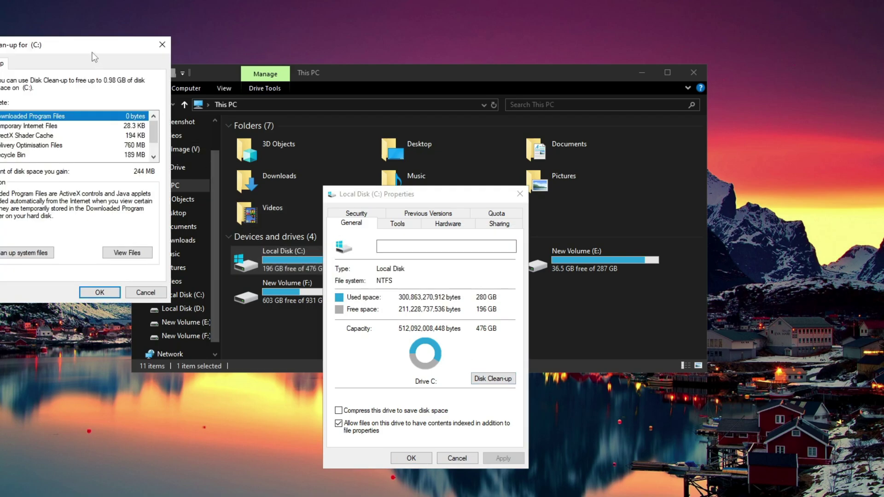
drag(93, 53, 431, 104)
scroll(332, 196, down, 1)
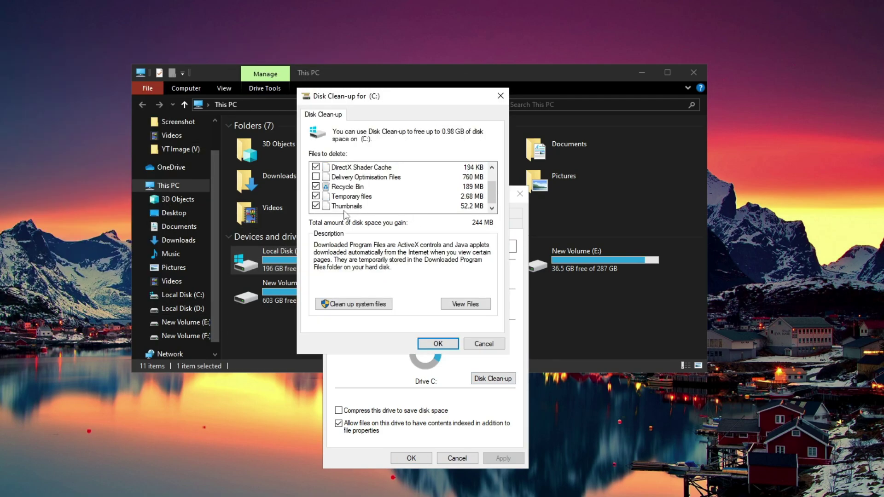
click(438, 343)
click(453, 281)
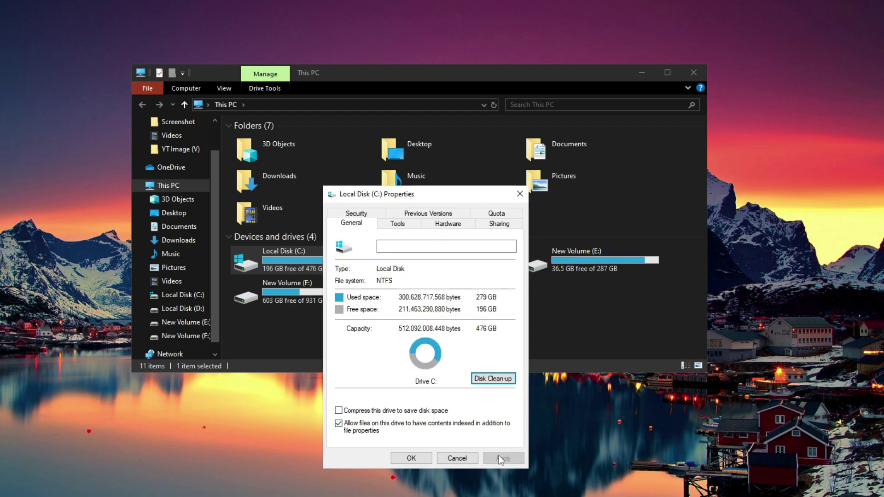
click(396, 458)
click(484, 326)
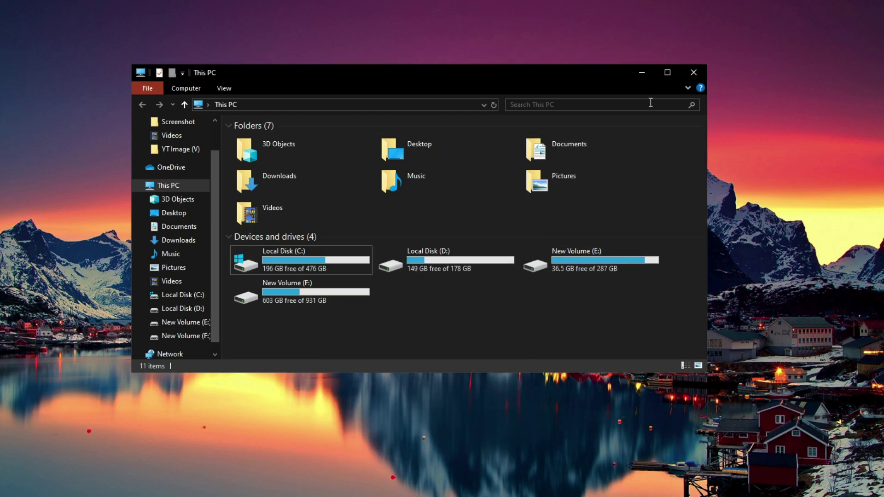
click(692, 73)
Step: Open View advanced system settings from Windows search and bring up the Performance Options
click(25, 487)
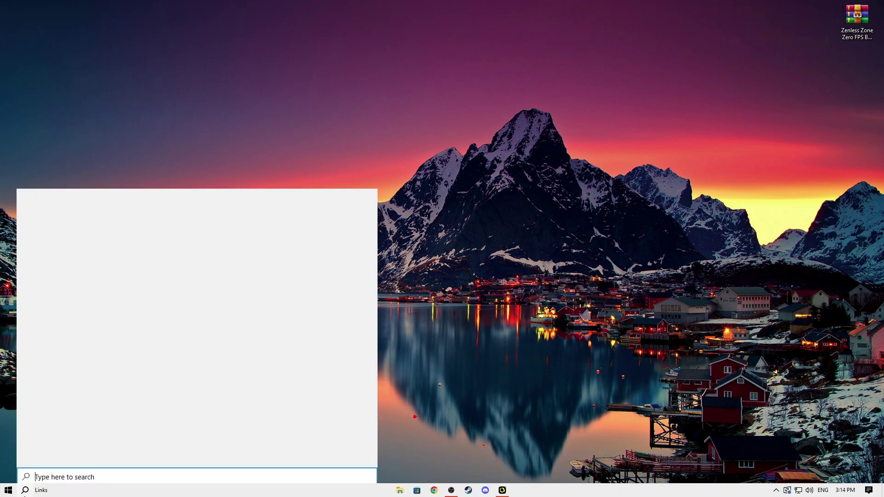
text(vi)
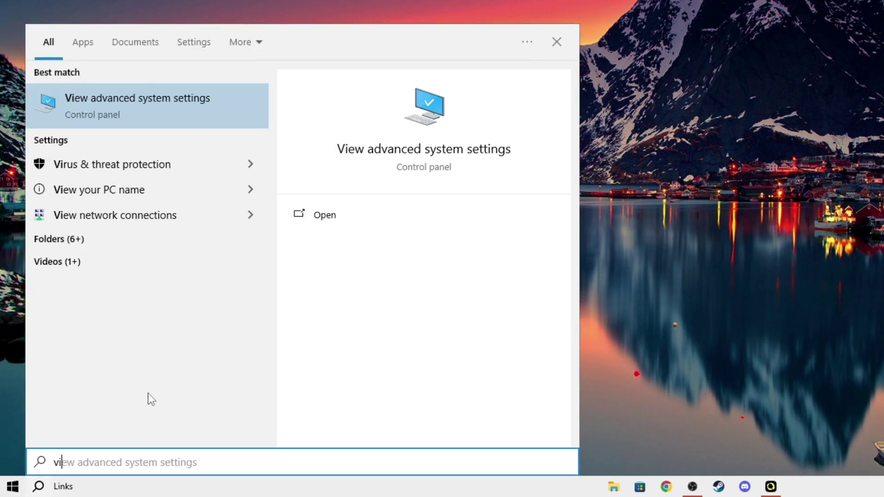
click(502, 149)
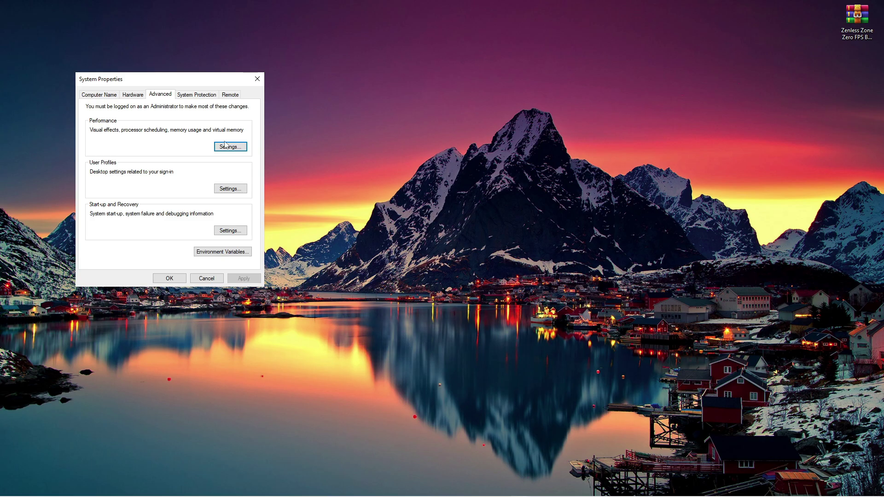
drag(225, 82, 458, 105)
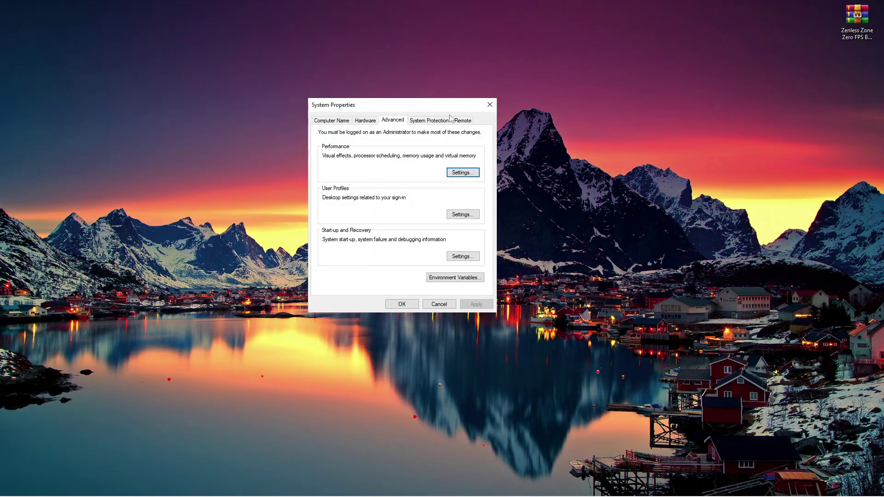
click(460, 170)
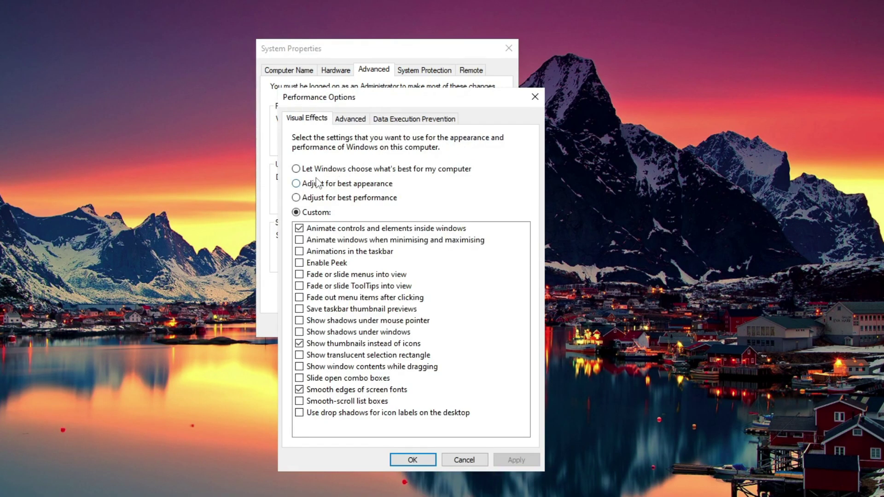
Step: Adjust visual effects for best performance, re-enable smooth font edges, thumbnails instead of icons and animated controls inside windows, and apply the changes
click(310, 199)
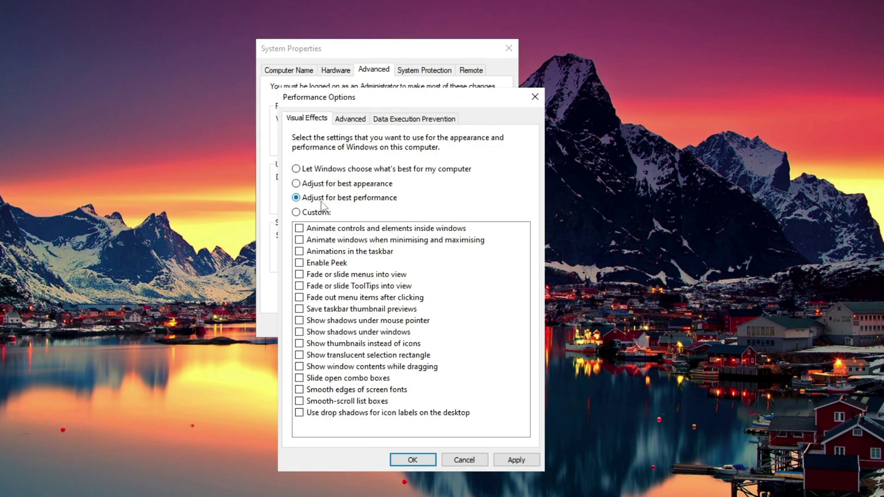
click(321, 392)
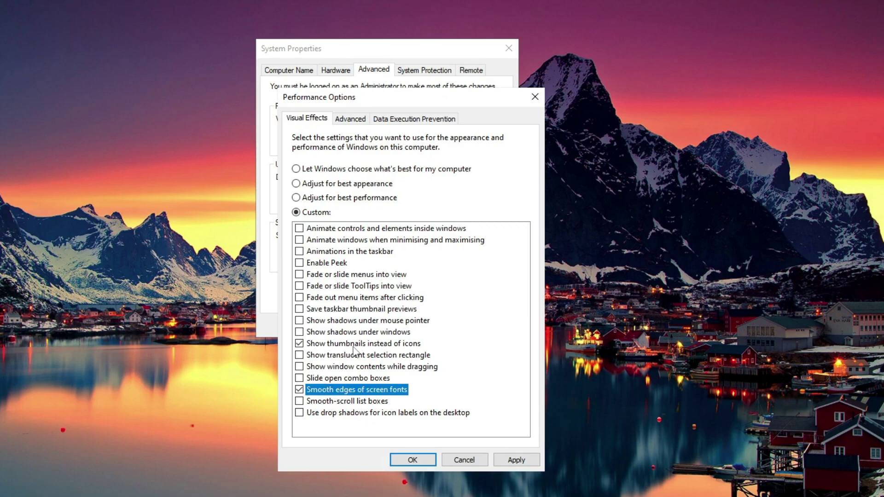
click(338, 346)
click(305, 346)
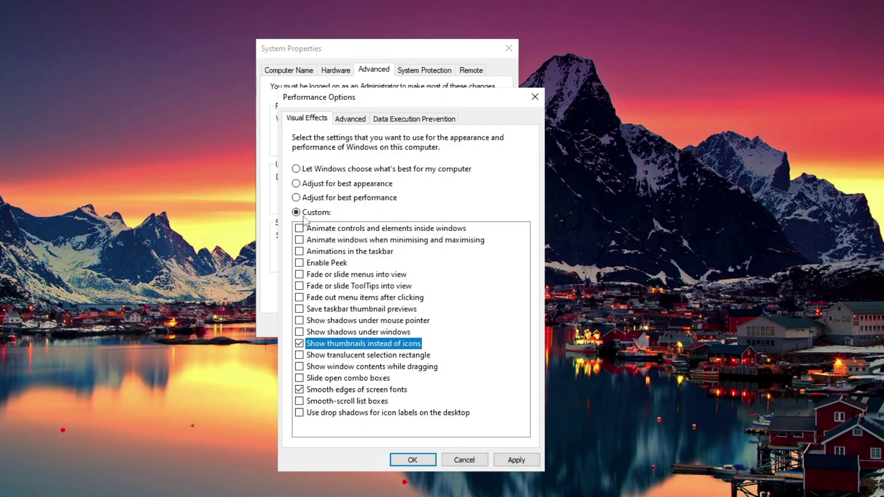
click(348, 230)
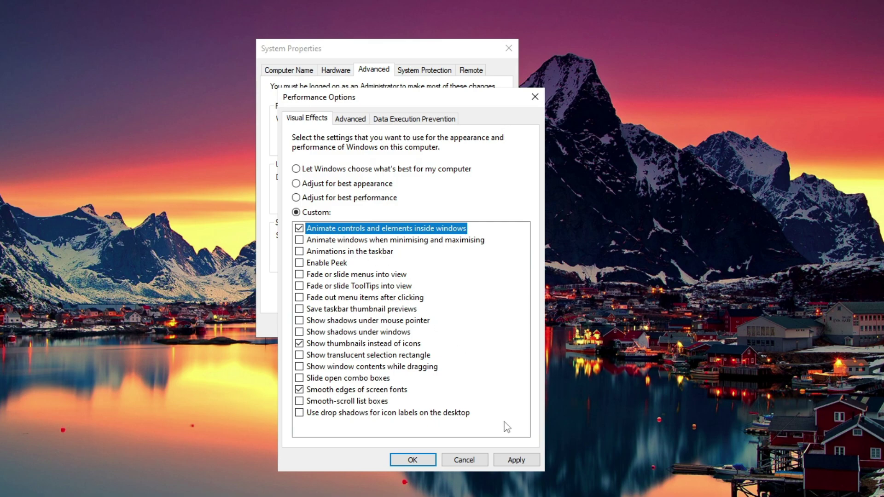
click(514, 459)
click(408, 459)
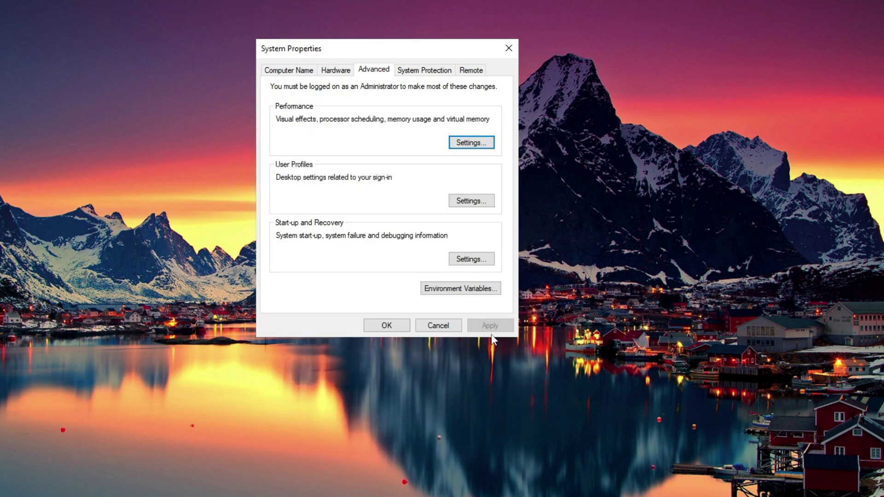
click(380, 326)
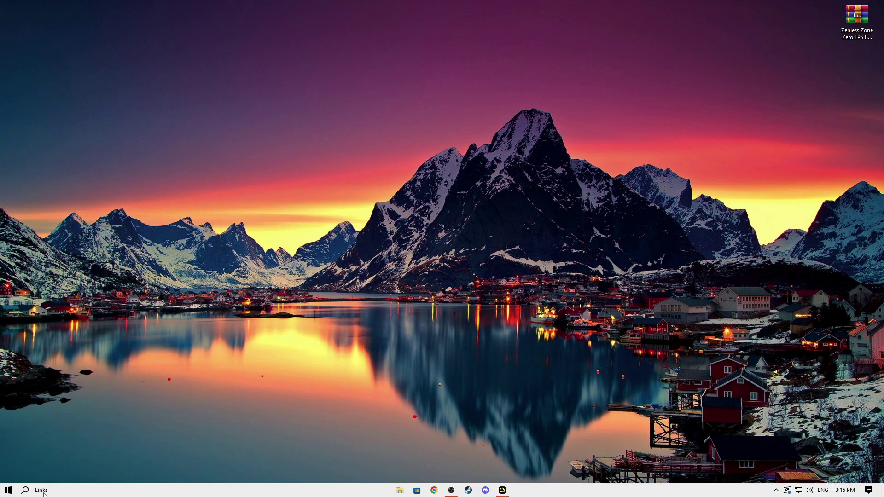
Step: Open Create a restore point from Windows search and move the System Properties dialog towards the middle of the desktop
click(26, 490)
text(cr)
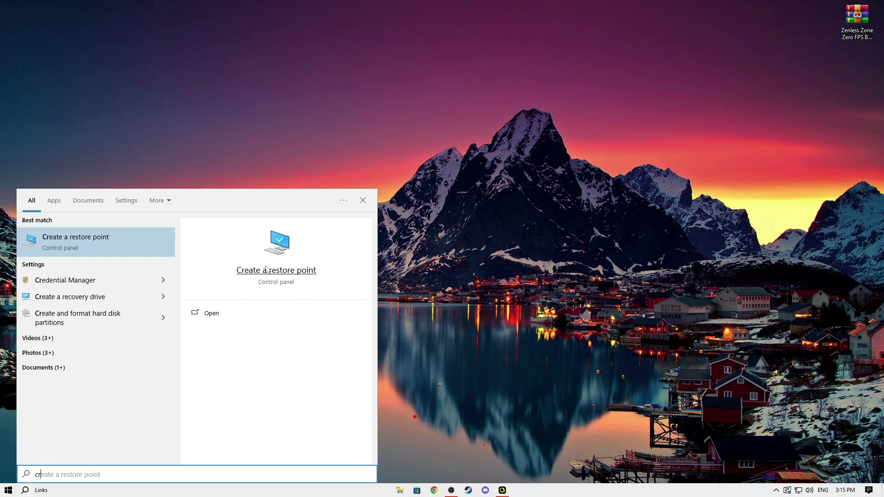
click(278, 272)
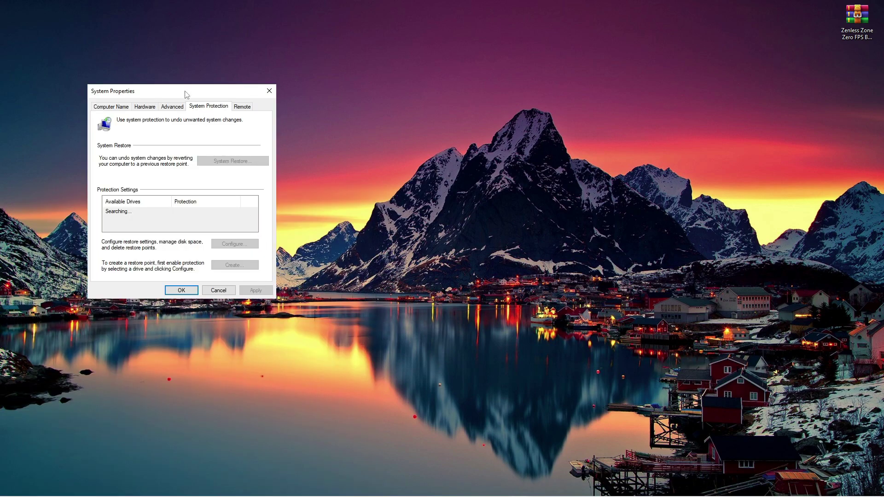
drag(187, 94, 423, 99)
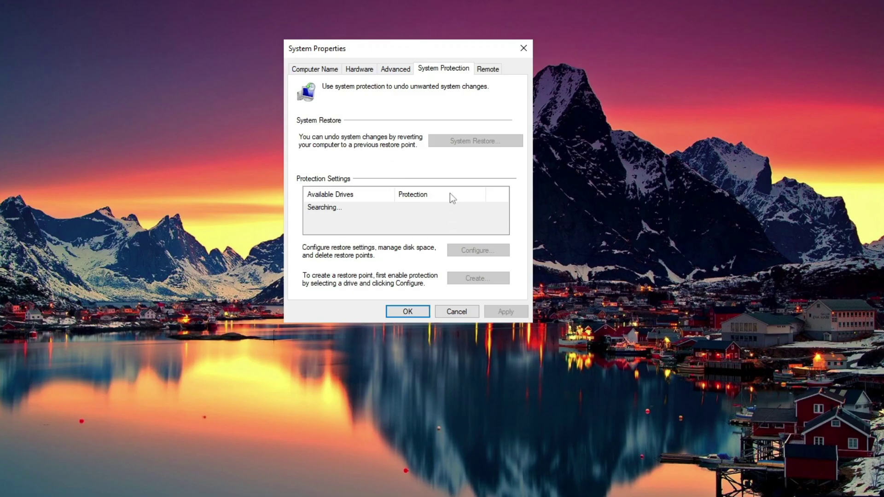
Step: Set Local Disk (C:) to Turn on system protection and apply the restore settings
click(328, 228)
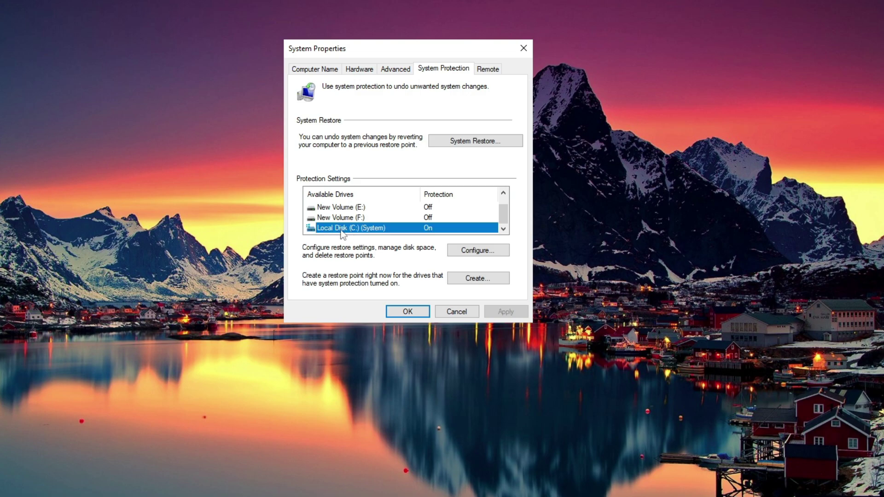
click(474, 251)
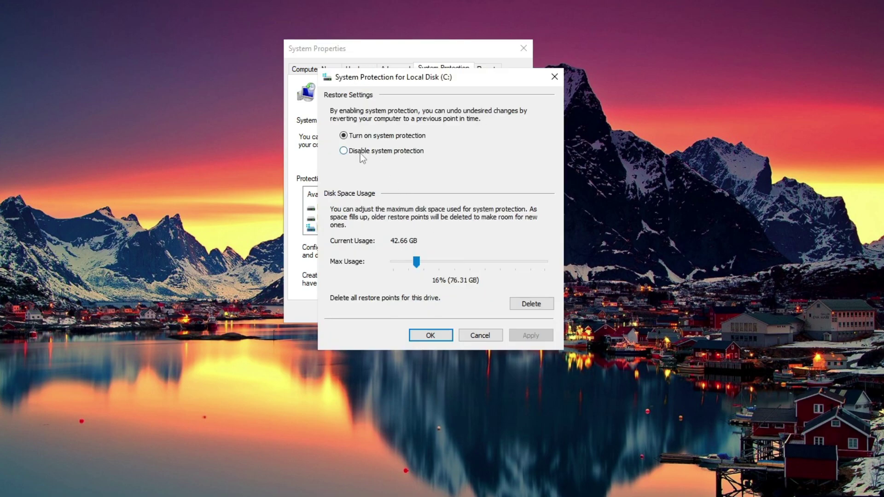
click(361, 152)
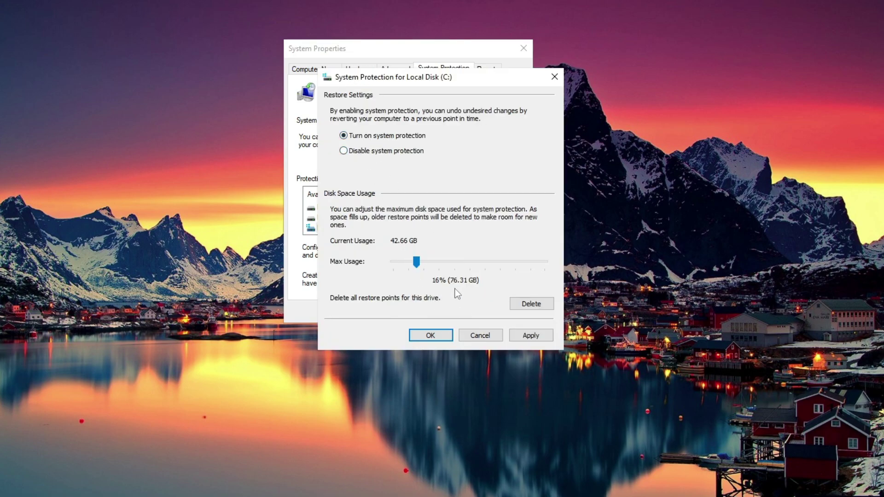
click(540, 336)
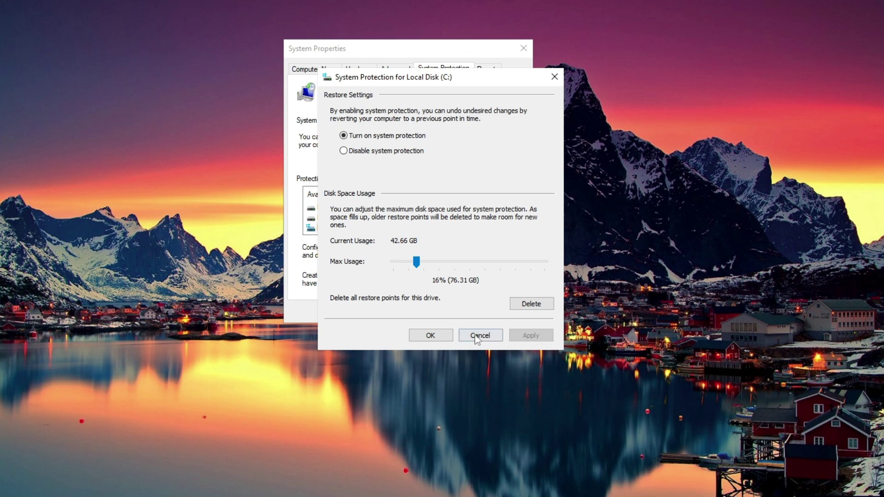
click(432, 334)
Step: Create a restore point described as Zenless Game Backup and close System Properties
click(486, 280)
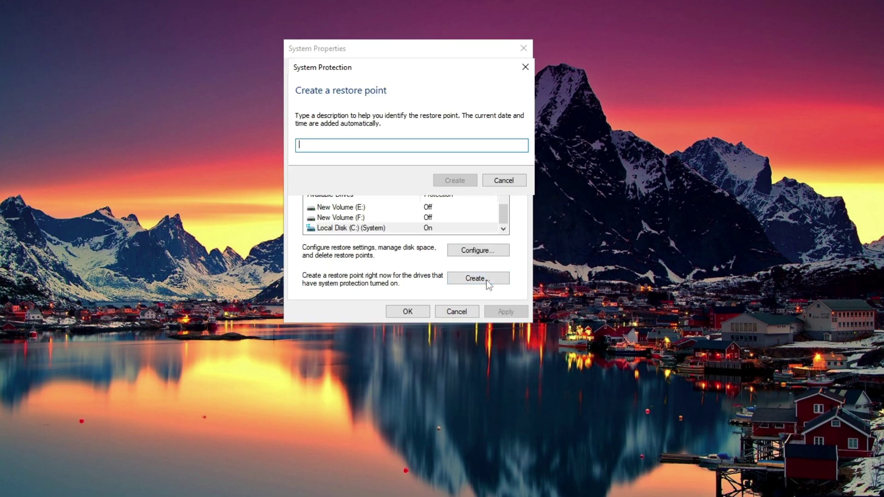
text(Zenless Game Backup)
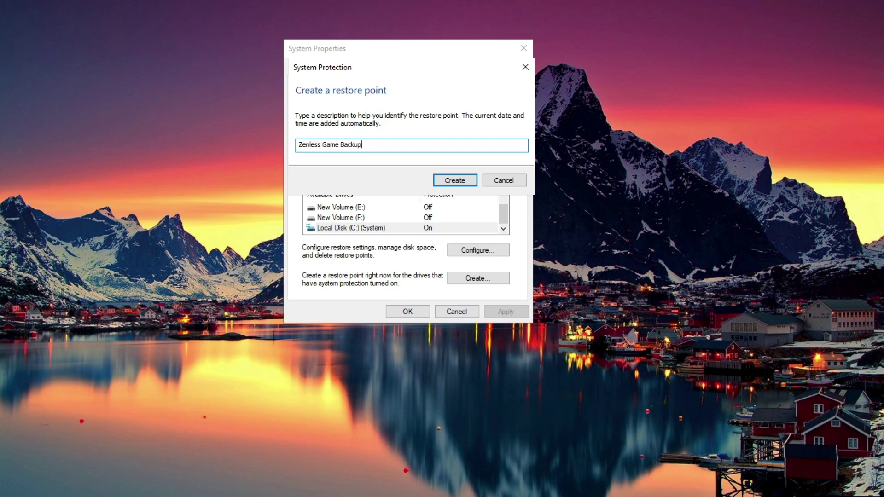
key(Return)
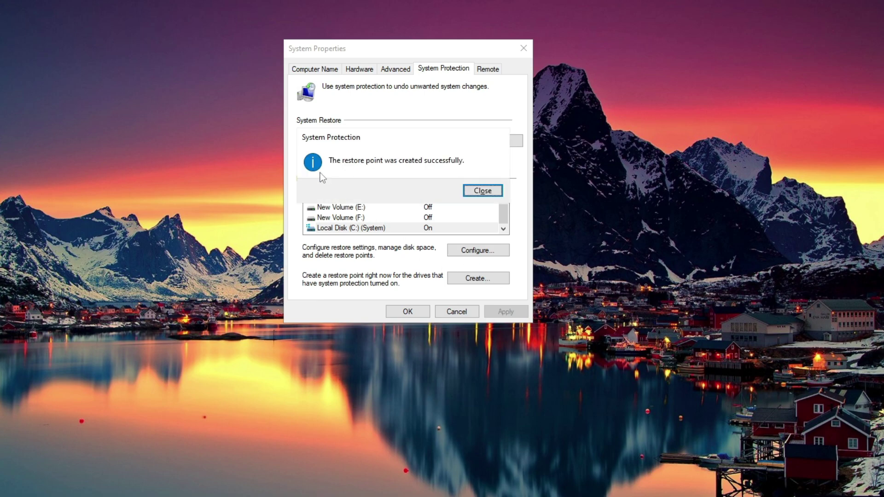
click(484, 192)
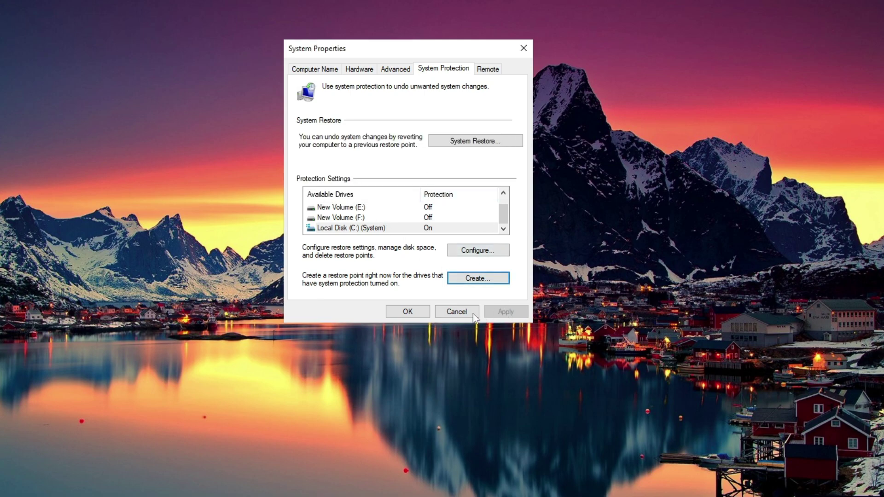
click(408, 312)
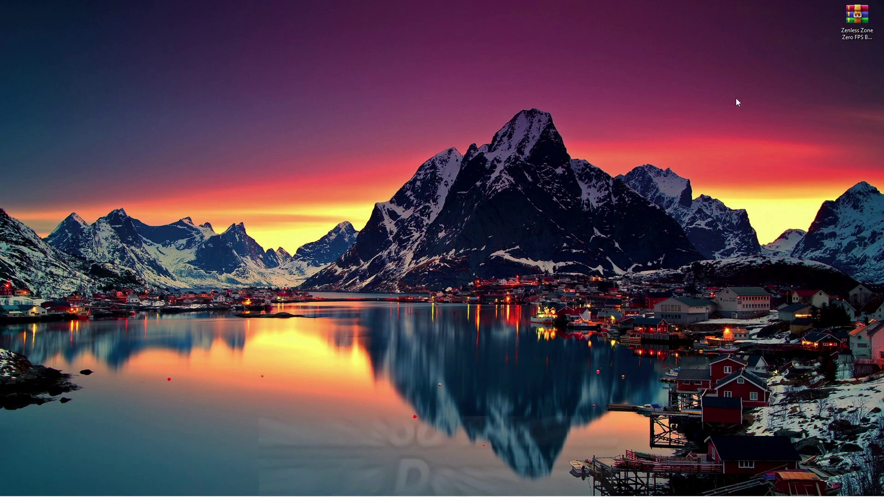
Step: Extract the Zenless Zone Zero FPS Boost Pack 2024 archive onto the desktop and place the extracted folder beside the archive, mid-desktop
drag(860, 16, 454, 148)
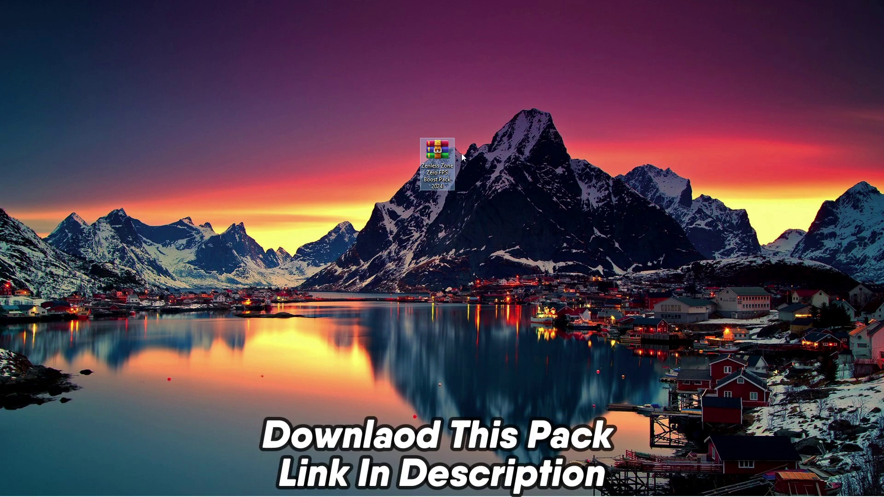
right_click(445, 158)
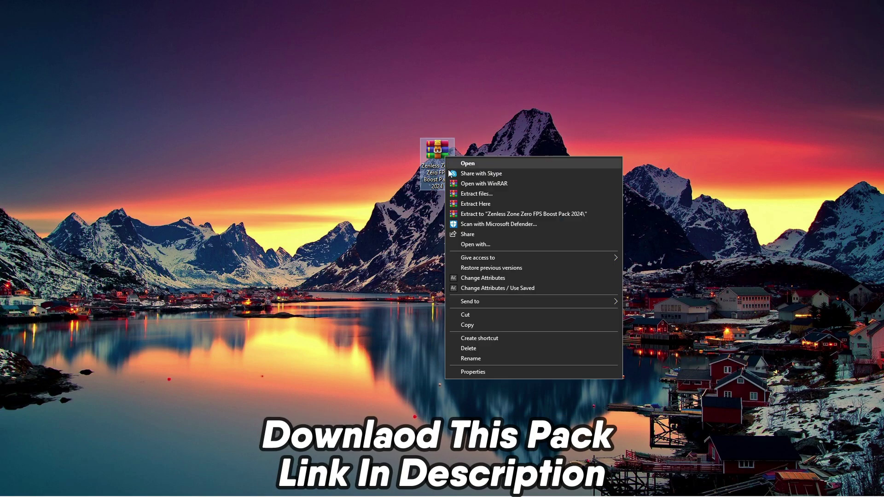
click(481, 204)
drag(21, 41, 405, 159)
Step: Open the extracted Zenless Zone Zero FPS Boost Pack 2024 folder and go into its 1 - Best CPU Optimization subfolder
right_click(414, 158)
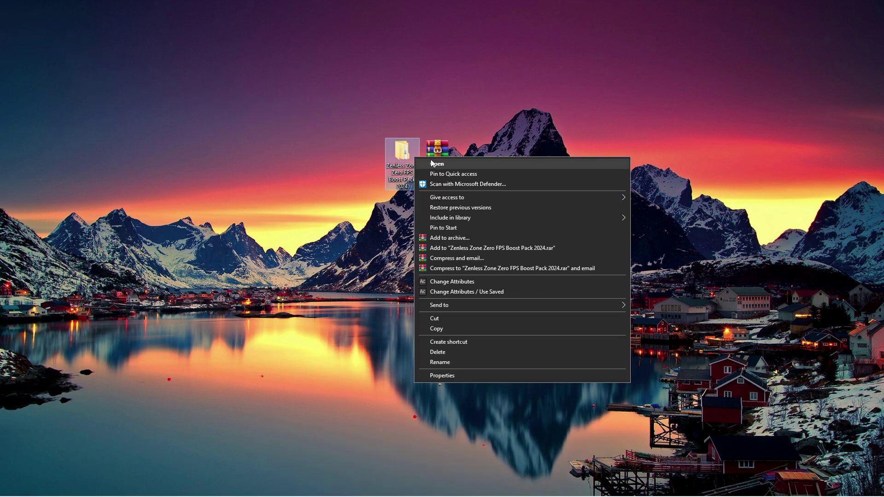
click(435, 164)
drag(446, 251, 310, 117)
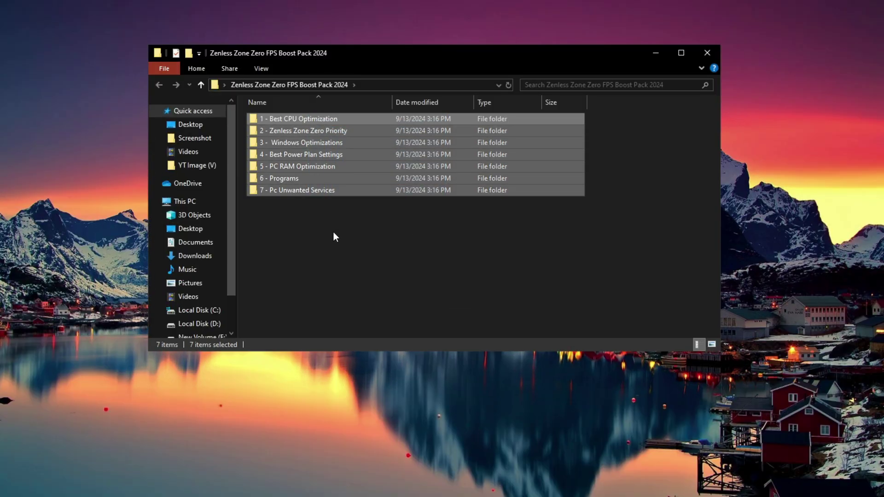
click(333, 232)
right_click(297, 122)
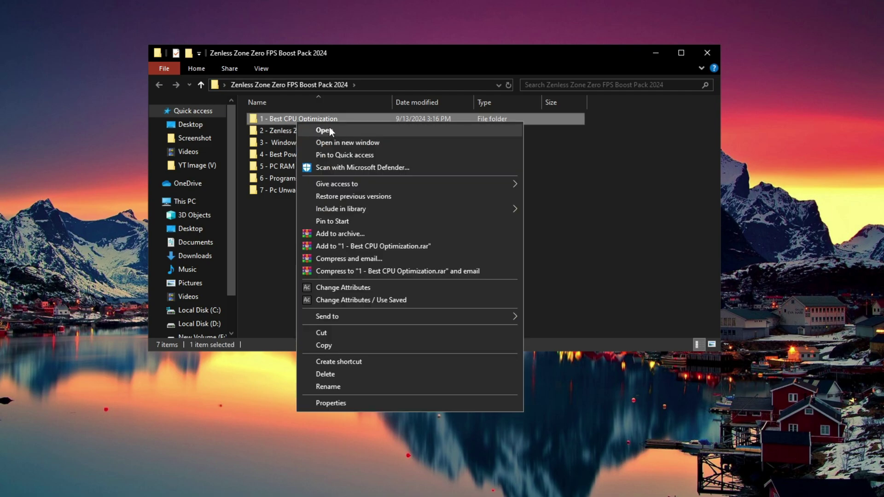
click(330, 128)
drag(365, 188, 280, 125)
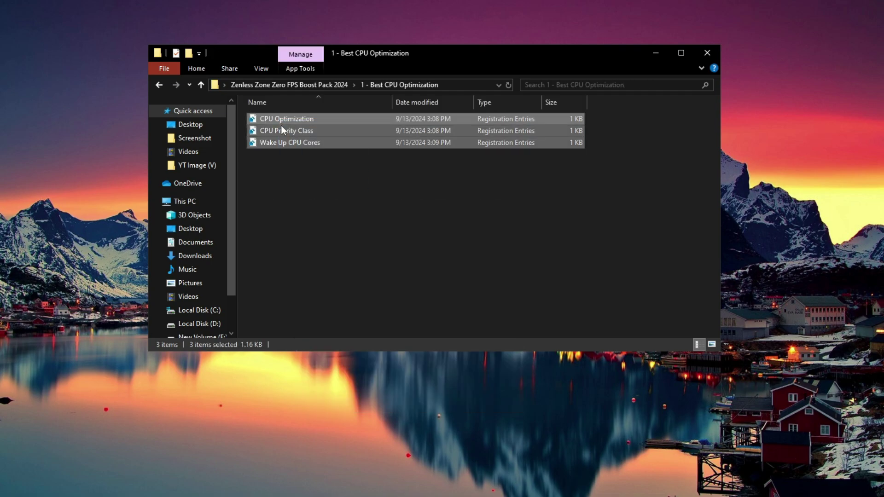
click(302, 163)
Step: Merge the CPU Optimization file into the registry, accepting the security prompts
right_click(285, 122)
click(297, 130)
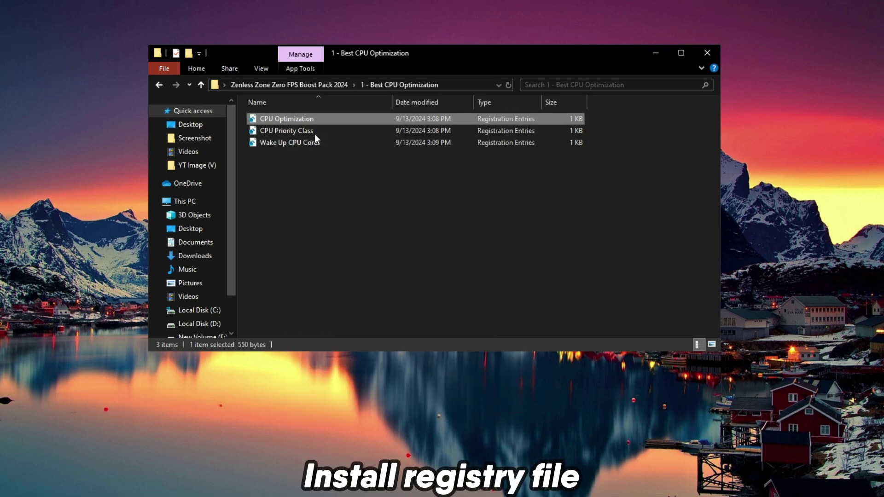
click(376, 289)
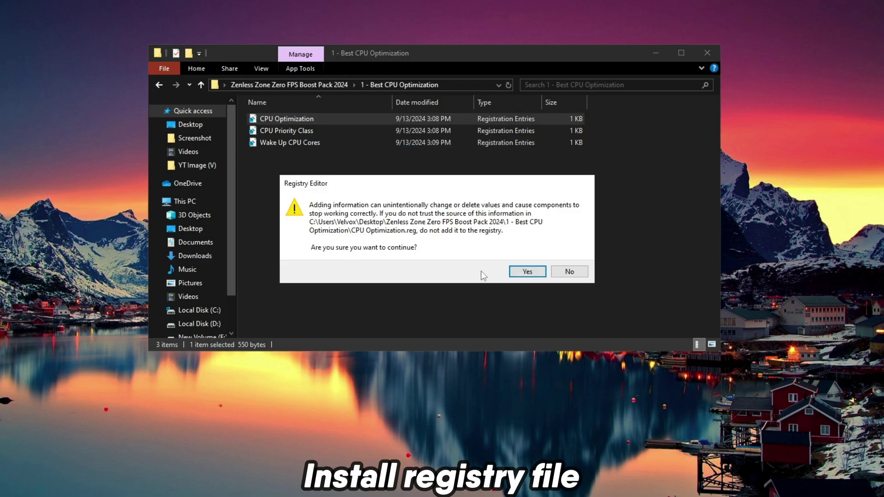
click(520, 271)
click(567, 260)
Step: Merge the CPU Priority Class file into the registry and dismiss the confirmation
right_click(311, 129)
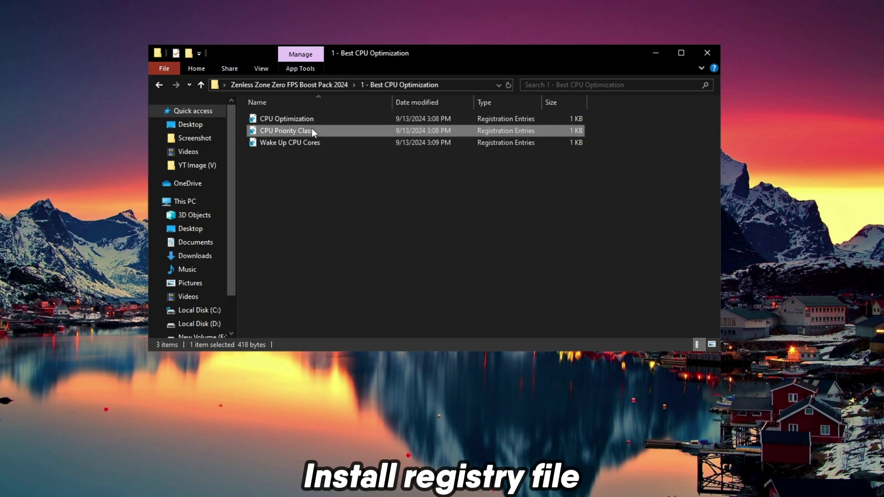
click(331, 135)
click(390, 295)
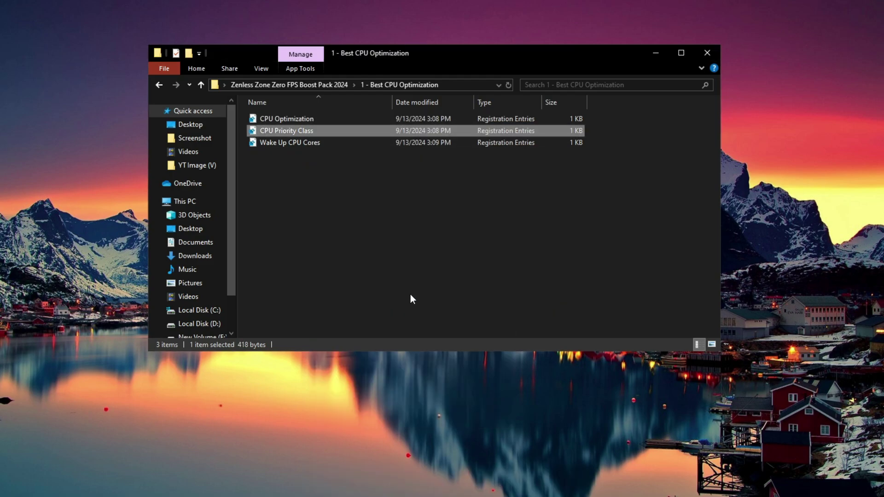
click(524, 272)
click(567, 258)
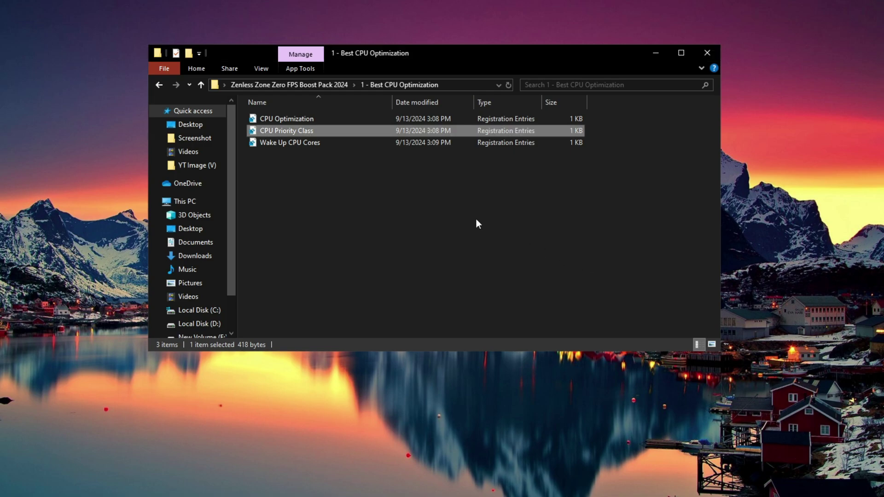
Step: Merge the Wake Up CPU Cores file into the registry, then clear the file selection
right_click(292, 143)
click(330, 152)
click(382, 288)
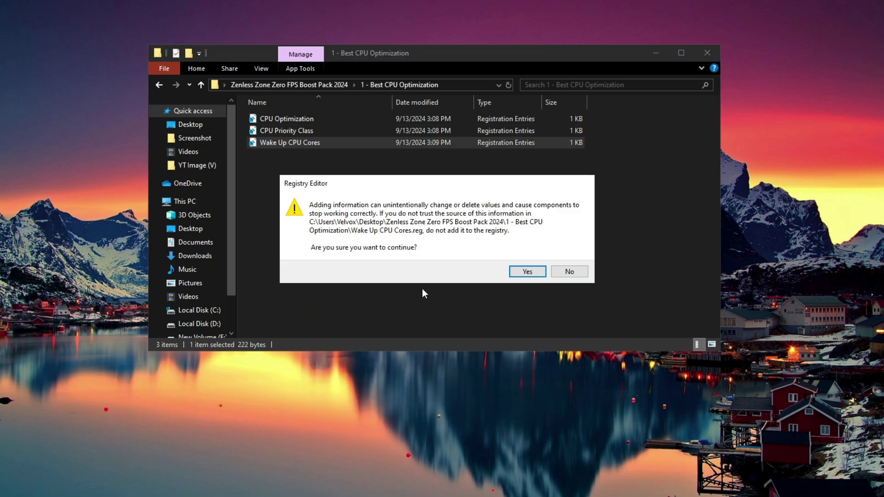
click(523, 271)
click(569, 259)
click(345, 197)
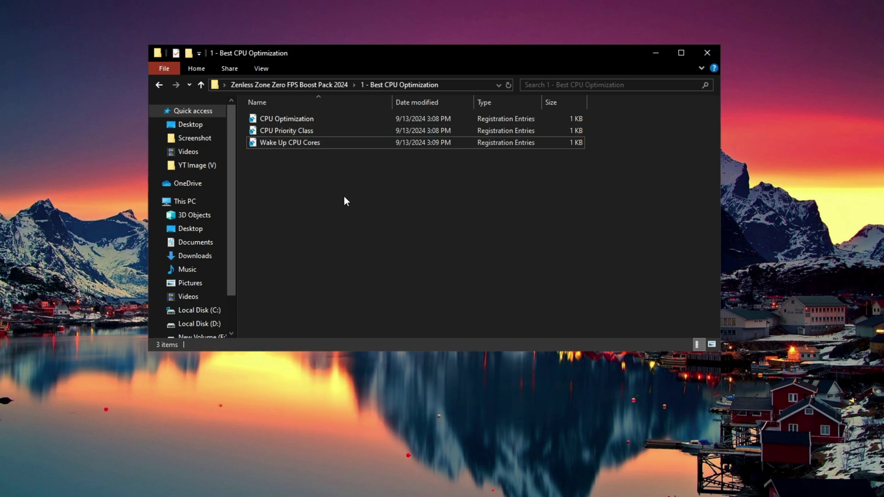
Step: Return to the boost pack folder and open the 2 - Zenless Zone Zero Priority subfolder
click(255, 84)
right_click(285, 129)
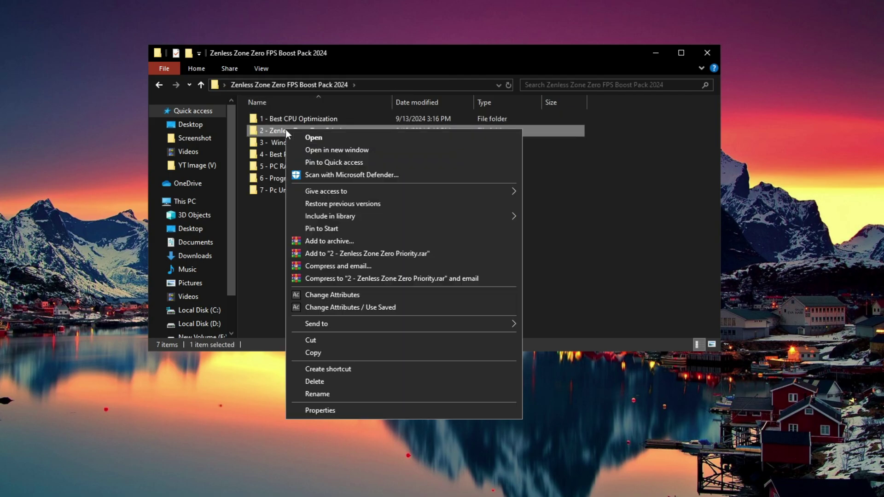
click(321, 137)
drag(400, 182, 295, 118)
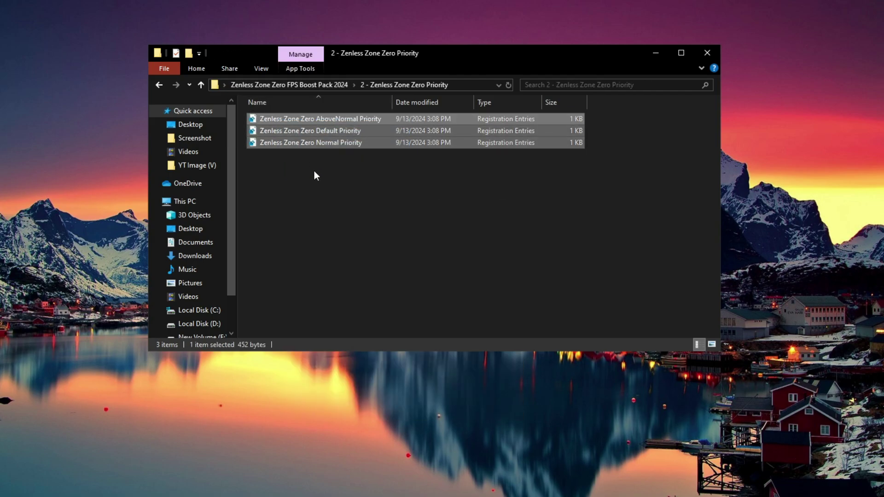
click(314, 171)
Step: Merge the Zenless Zone Zero AboveNormal Priority file into the registry and dismiss the confirmation
click(311, 123)
right_click(300, 122)
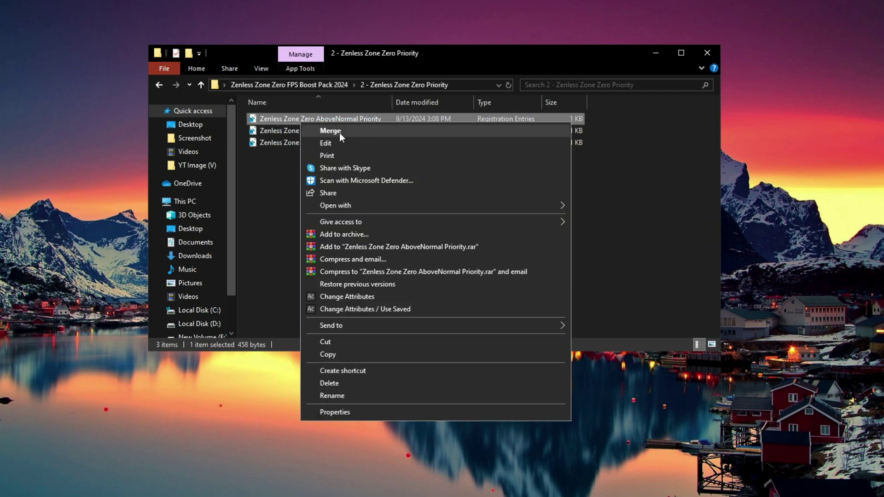
click(344, 134)
click(408, 293)
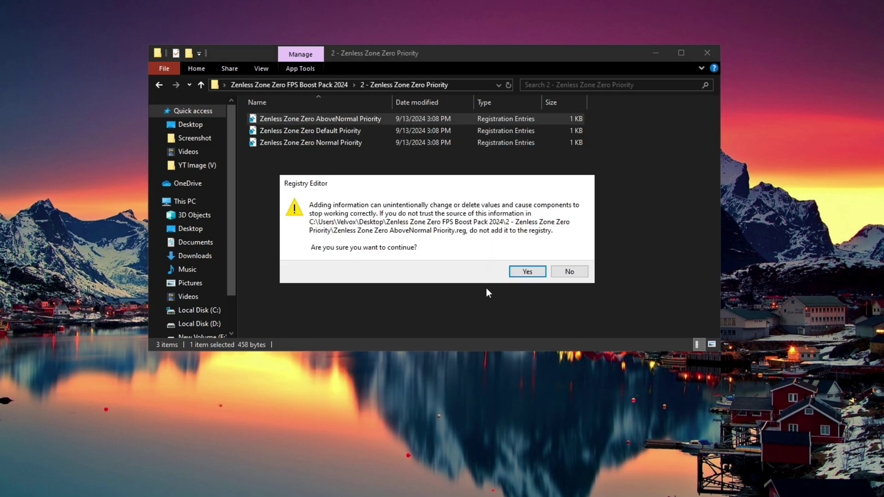
click(525, 271)
click(569, 260)
click(381, 199)
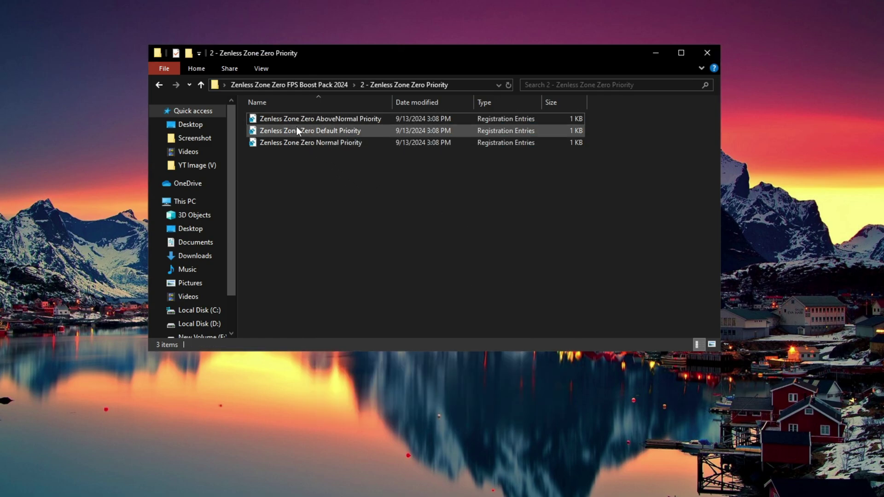
Step: Go back to the boost pack folder and open the 3 - Windows Optimizations subfolder
click(263, 85)
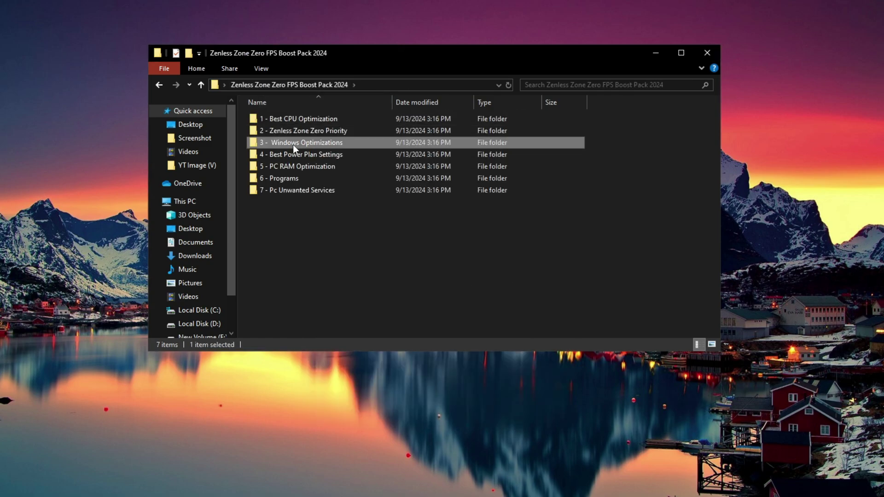
right_click(292, 145)
click(325, 152)
drag(396, 184, 275, 119)
click(298, 176)
Step: Merge the Disable DVR 1 file into the registry and dismiss the confirmation
click(282, 120)
right_click(285, 121)
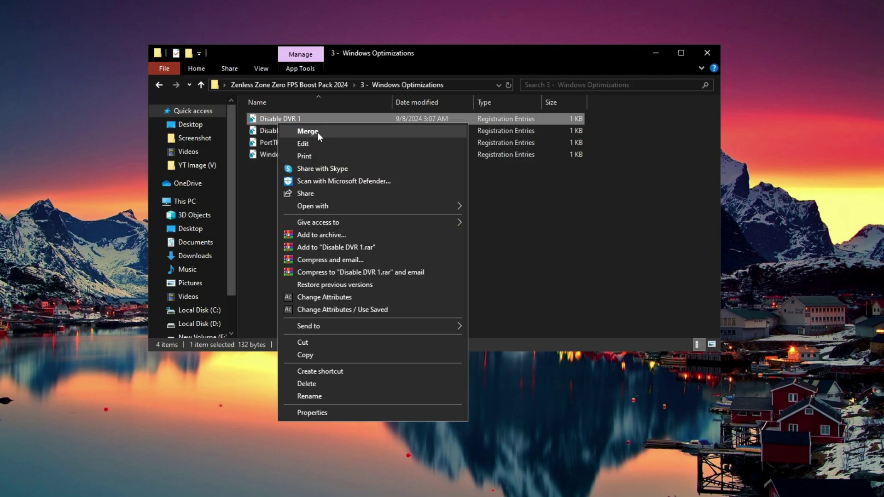
click(317, 132)
click(391, 285)
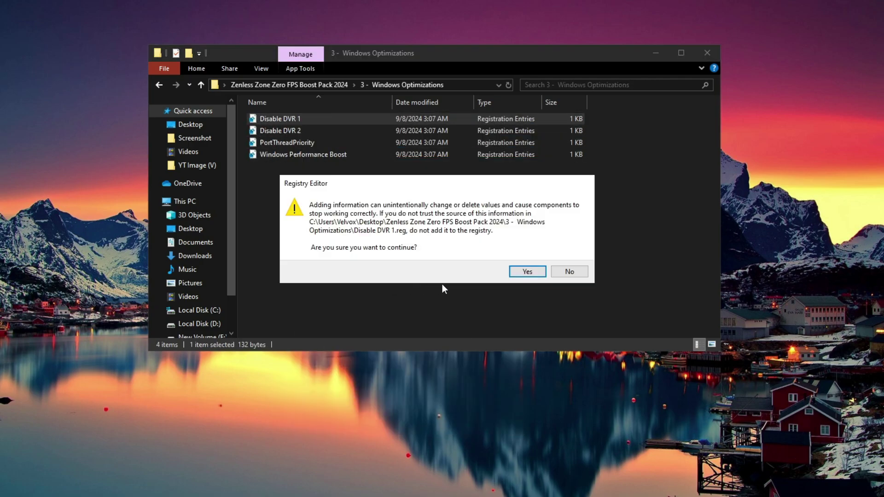
click(525, 272)
click(573, 258)
Step: Merge the Disable DVR 2 file into the registry and dismiss the confirmation
click(290, 130)
right_click(291, 130)
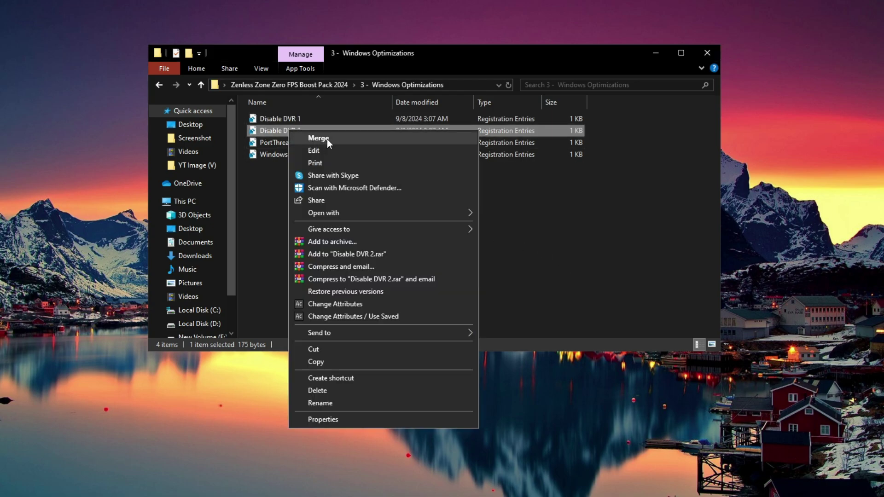
click(327, 138)
click(393, 286)
click(527, 273)
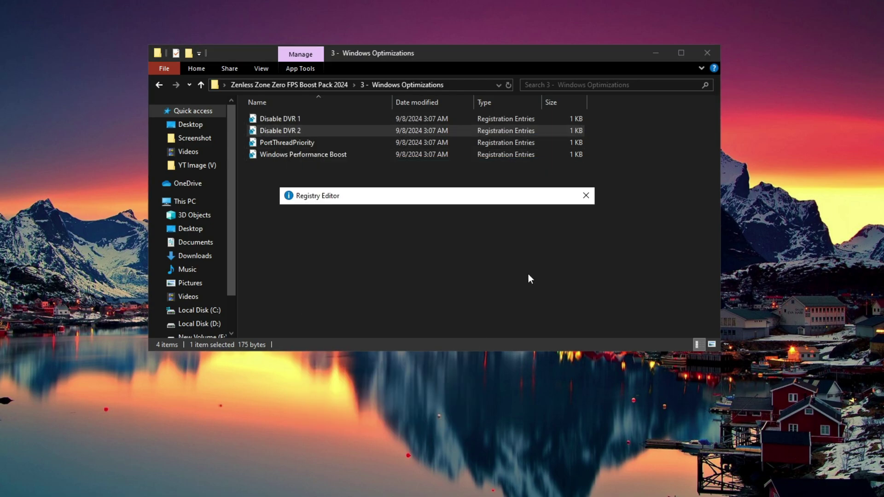
click(567, 257)
Step: Merge the PortThreadPriority file into the registry and dismiss the confirmation
click(273, 143)
right_click(273, 143)
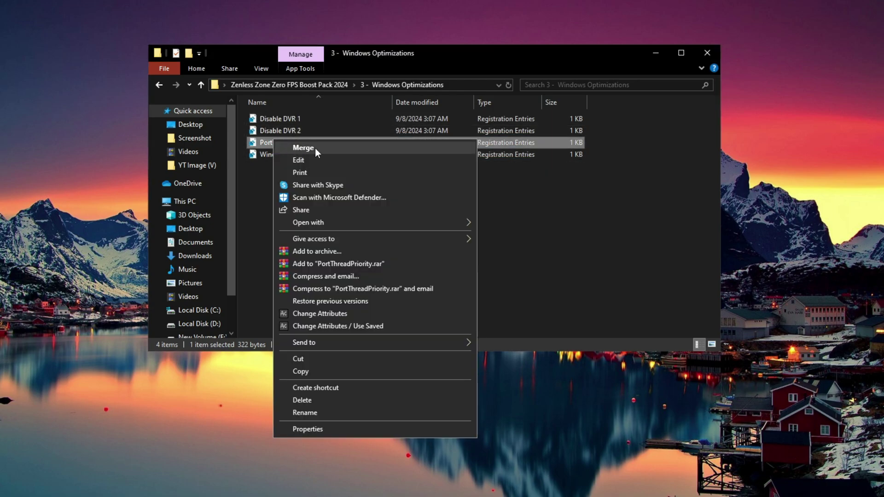
click(315, 147)
click(400, 291)
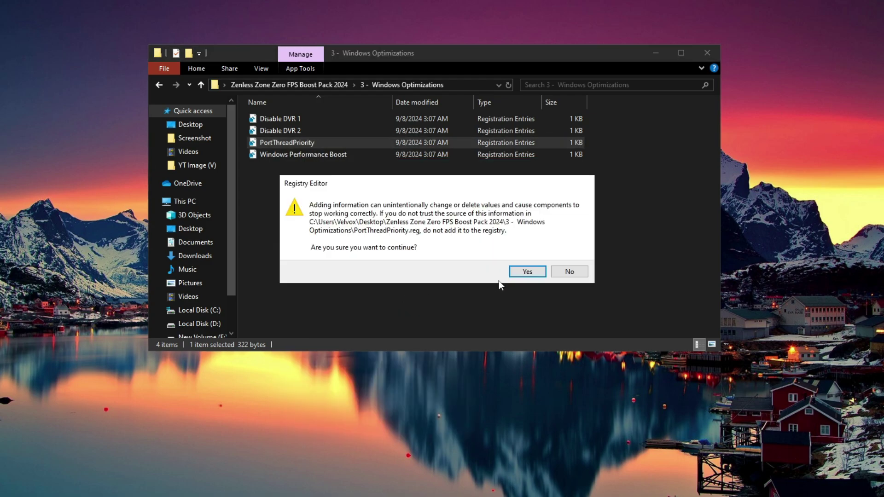
click(524, 270)
click(570, 258)
Step: Merge the Windows Performance Boost file into the registry and dismiss the confirmation
click(278, 157)
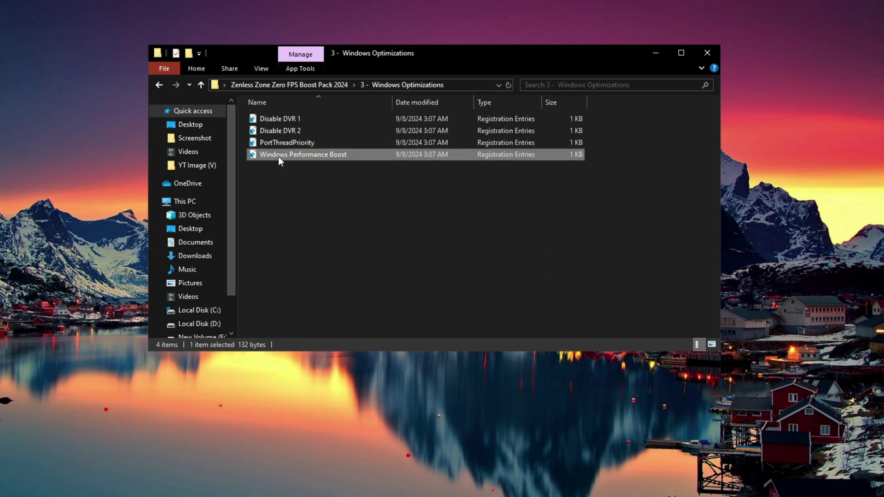
right_click(279, 158)
click(316, 165)
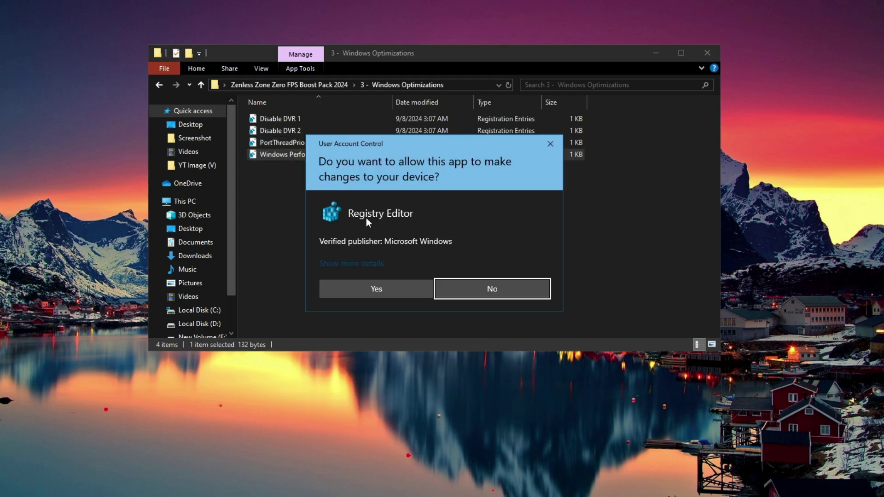
click(396, 286)
click(527, 271)
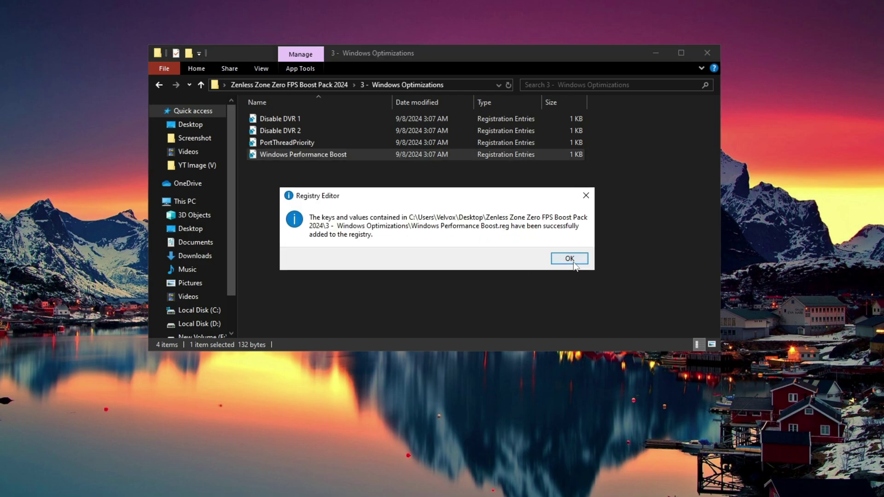
click(570, 257)
click(334, 226)
Step: Return to the boost pack folder and open the 4 - Best Power Plan Settings subfolder
click(266, 88)
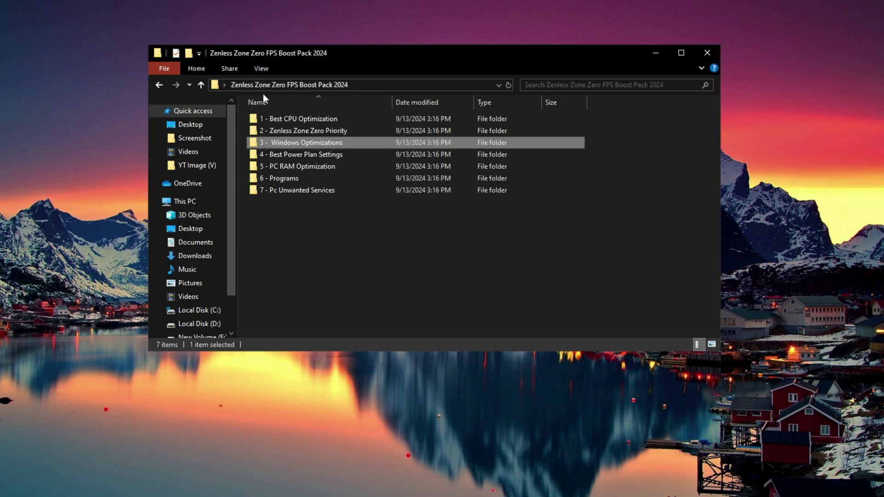
click(282, 156)
right_click(283, 155)
click(317, 163)
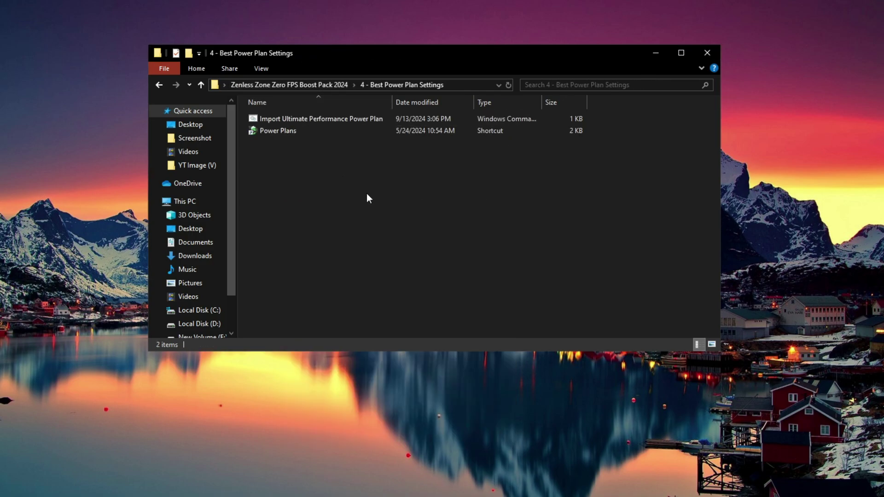
Step: Run the Import Ultimate Performance Power Plan script as administrator and let it finish so its console window closes
drag(415, 198, 273, 137)
click(272, 120)
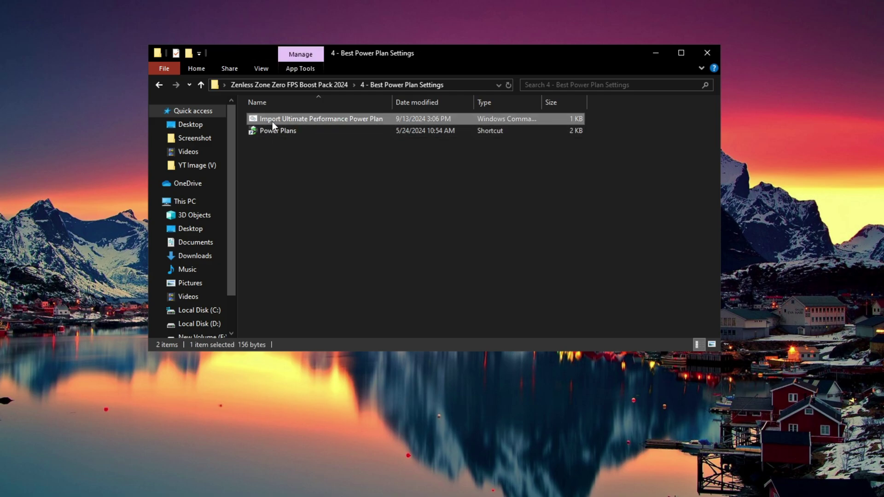
right_click(282, 123)
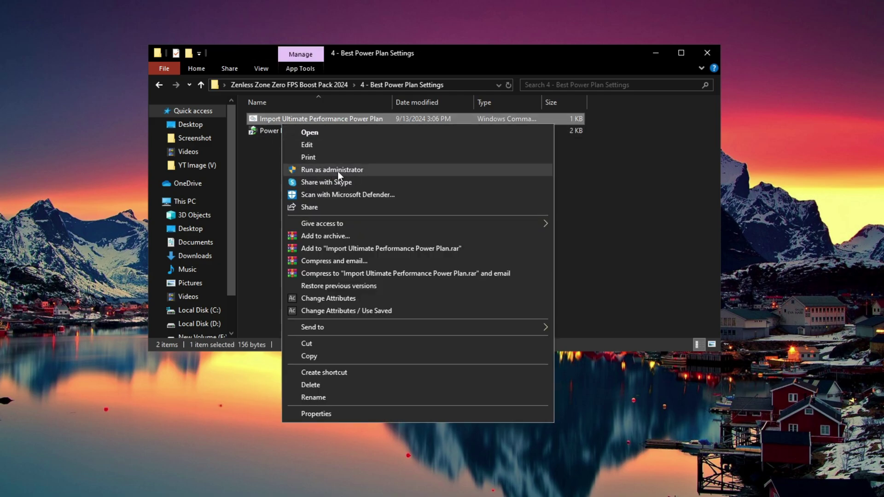
click(338, 170)
click(396, 295)
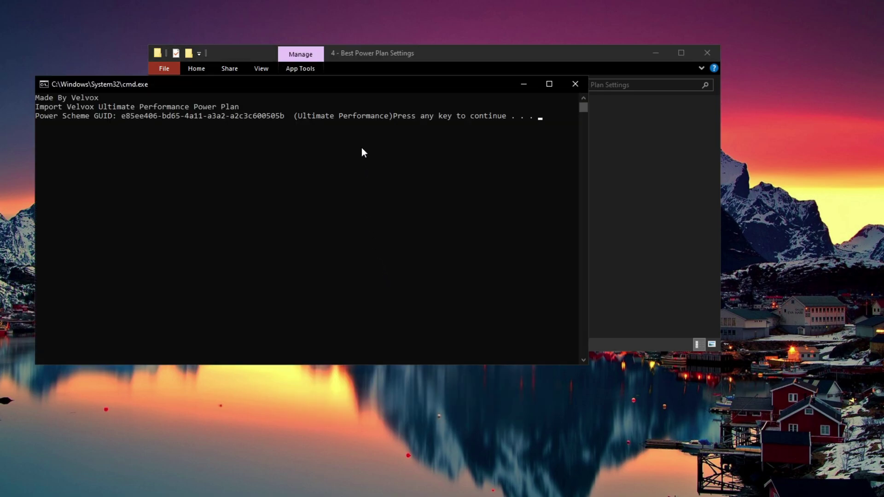
drag(369, 87, 469, 90)
drag(391, 116, 504, 120)
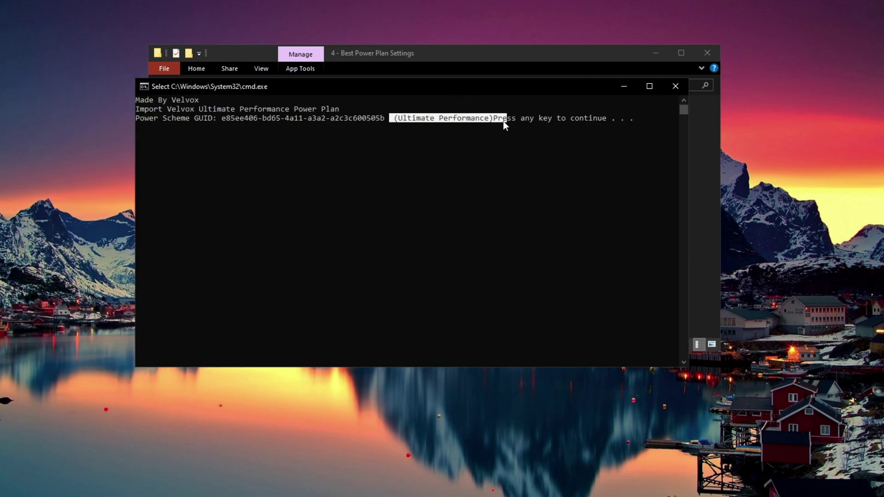
key(Return)
key(Return)
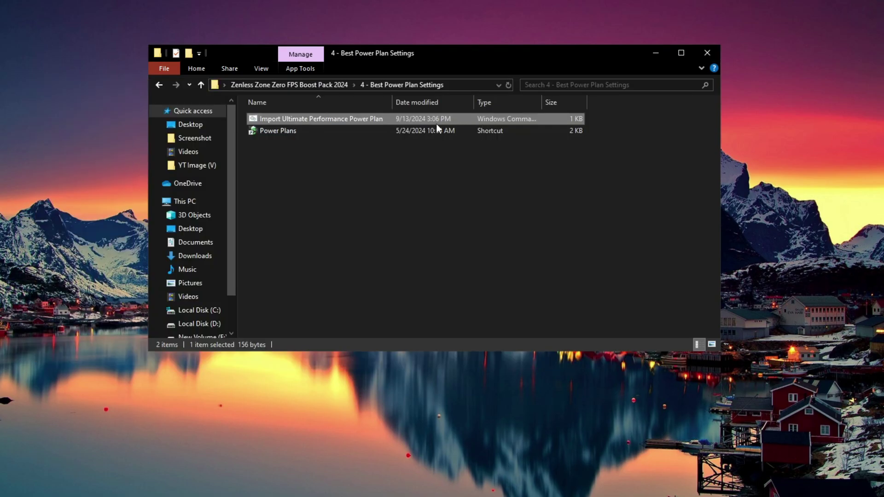
Step: Open the Power Plans shortcut to check which power plan is active, and close Power Options
right_click(286, 129)
click(319, 137)
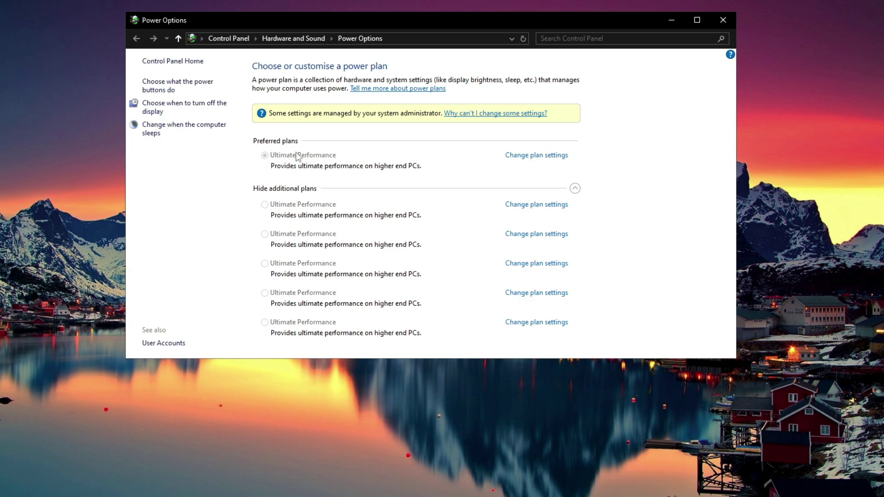
click(722, 20)
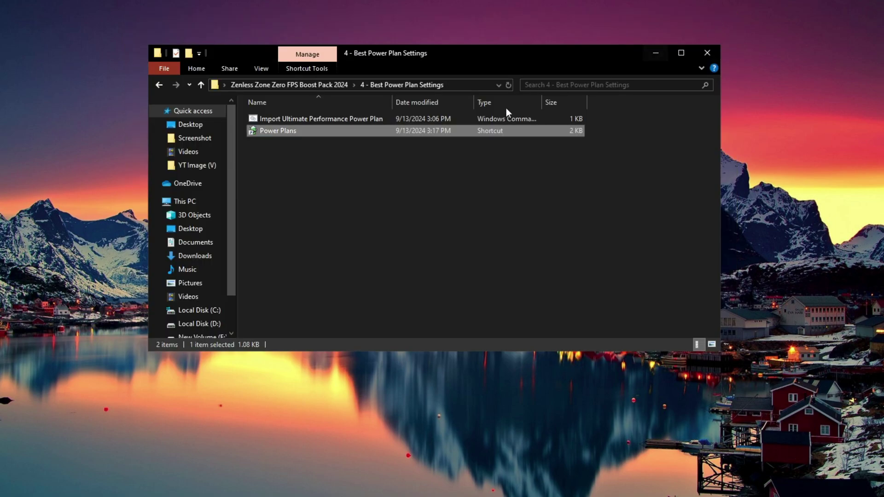
Step: Go back to the boost pack folder and open the 5 - PC RAM Optimization subfolder
click(246, 87)
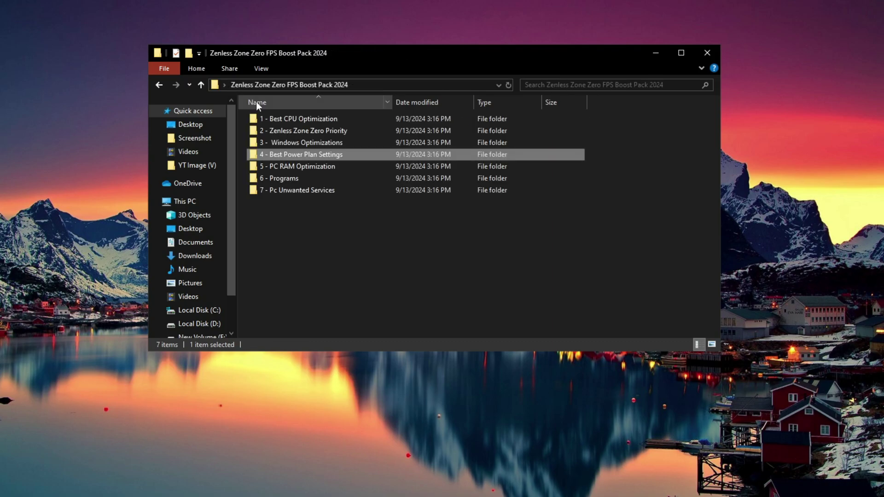
right_click(290, 166)
click(307, 175)
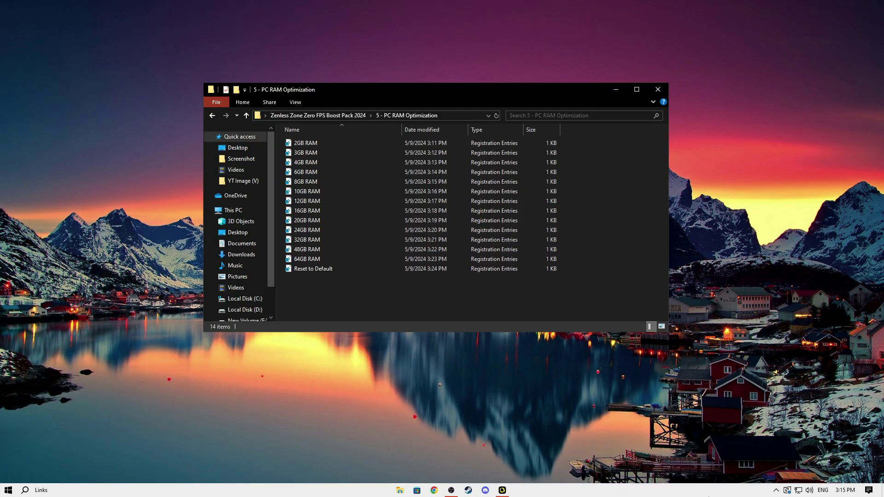
Step: Check the PC's installed memory size in Task Manager's performance details and close Task Manager
right_click(704, 489)
click(729, 449)
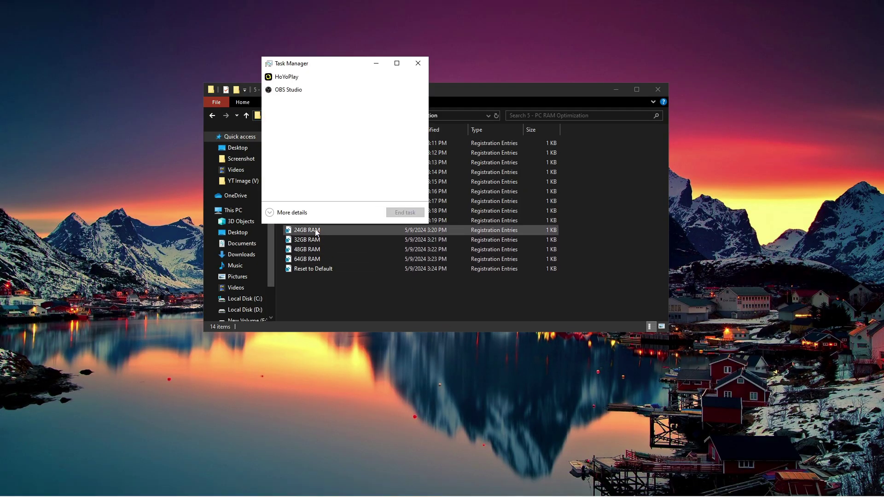
click(287, 213)
click(310, 86)
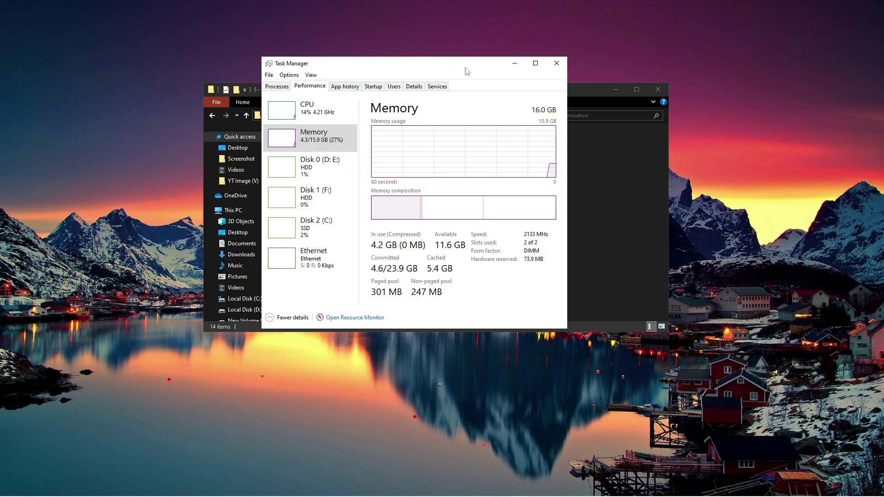
drag(467, 70, 599, 81)
click(438, 127)
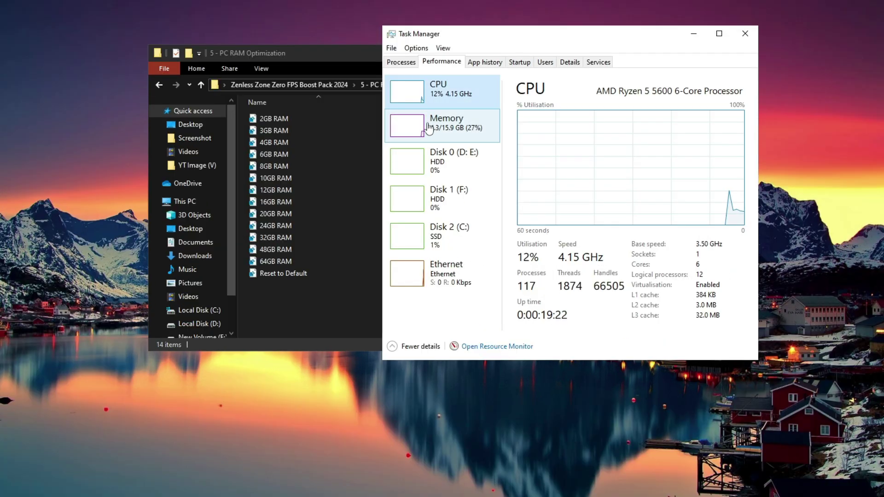
click(428, 127)
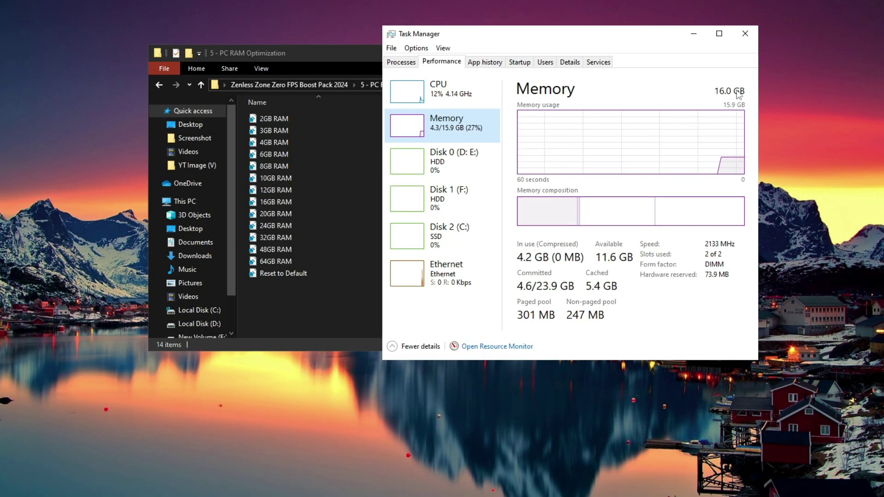
click(745, 33)
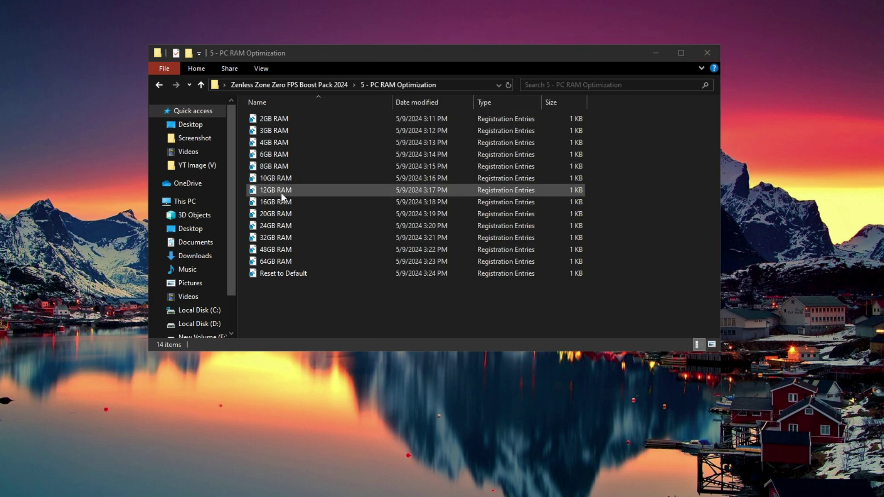
Step: Merge the 16GB RAM file into the registry and dismiss the confirmation
right_click(272, 205)
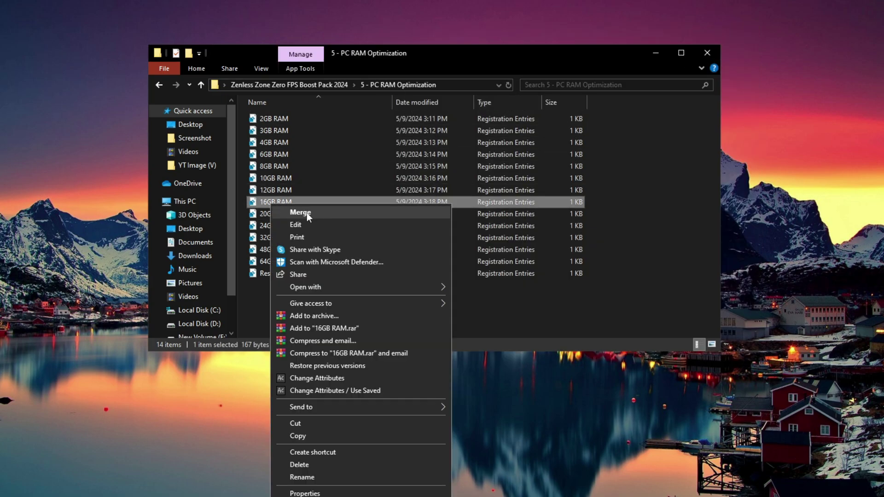
click(307, 213)
click(407, 290)
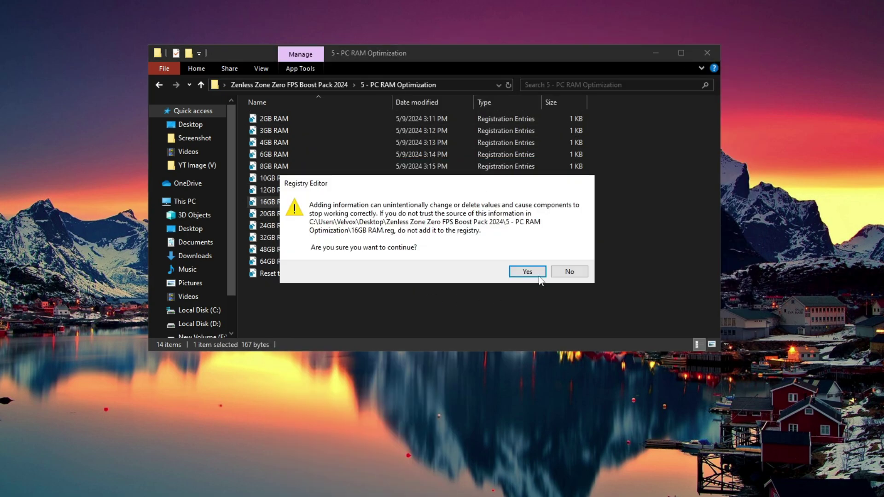
click(529, 272)
click(563, 254)
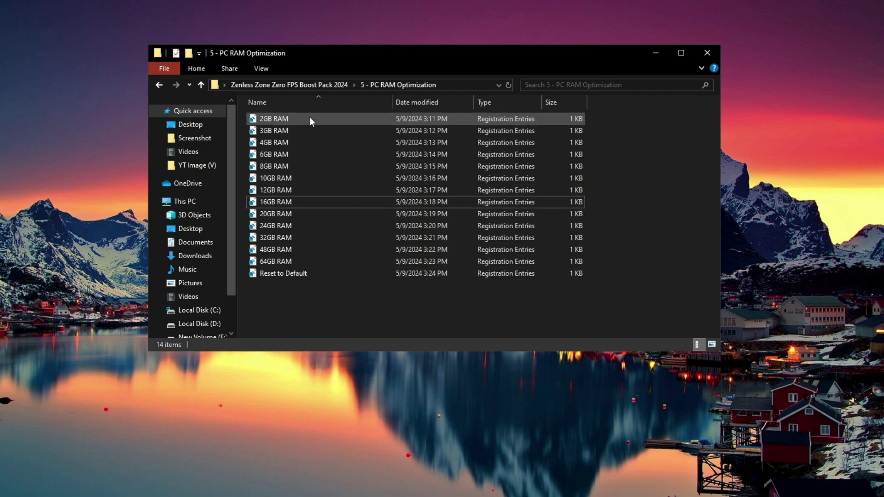
Step: Return to the boost pack folder and open the 6 - Programs subfolder
click(272, 85)
right_click(289, 179)
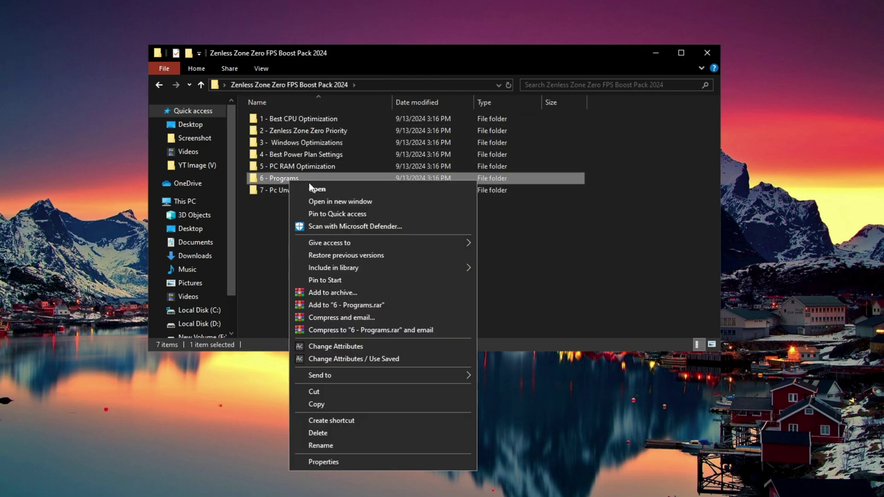
click(318, 190)
Step: Run MSI Mode Utility 3.0 as administrator and allow it to make changes
click(276, 133)
click(274, 120)
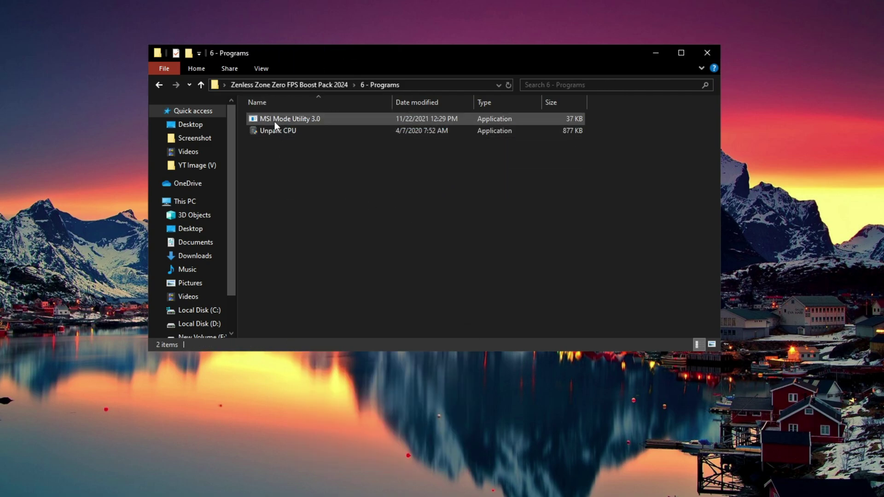
right_click(283, 122)
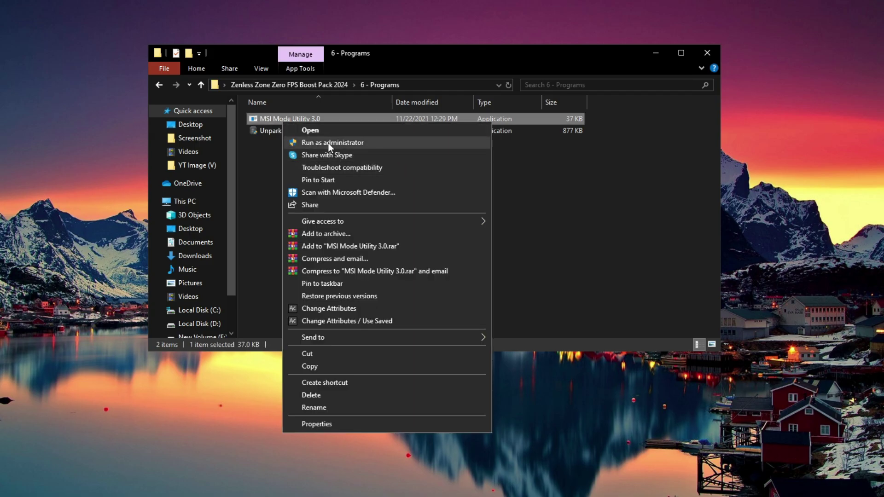
click(328, 143)
click(396, 300)
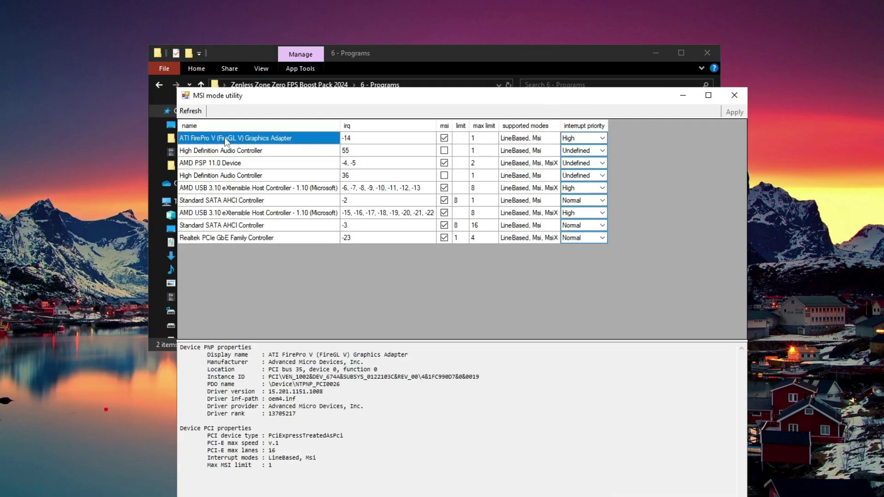
Step: Set the ATI FirePro V graphics adapter's interrupt priority to High with MSI mode enabled, closing the Registry Editor window opened along the way
right_click(84, 139)
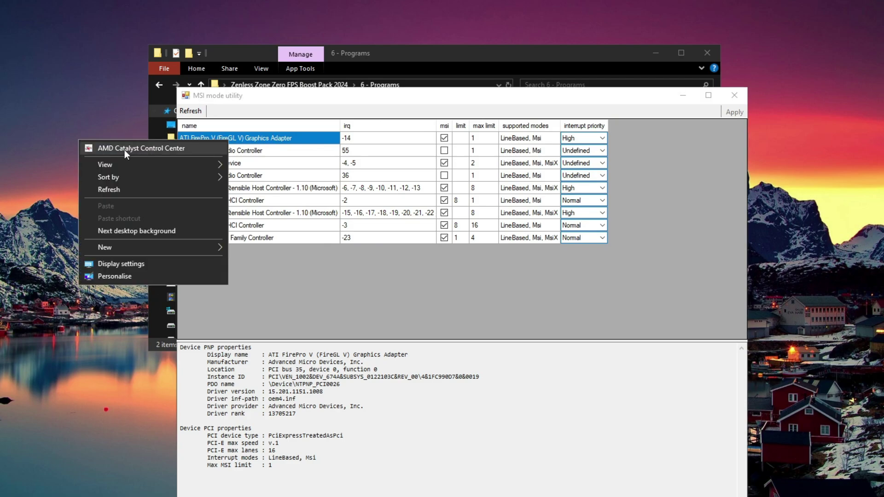
click(224, 140)
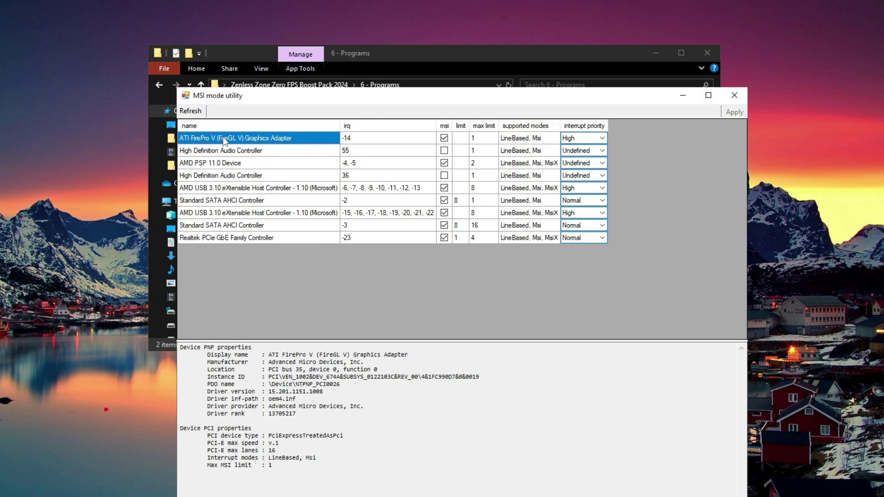
click(601, 138)
click(569, 172)
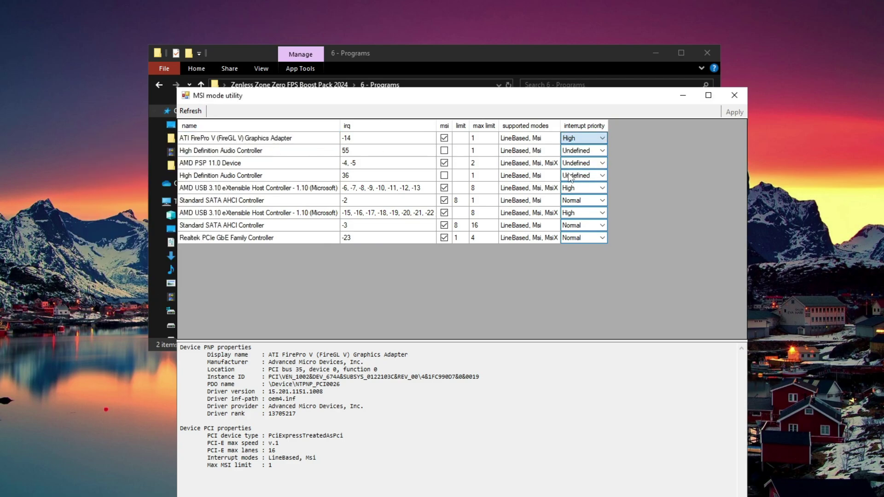
double_click(445, 140)
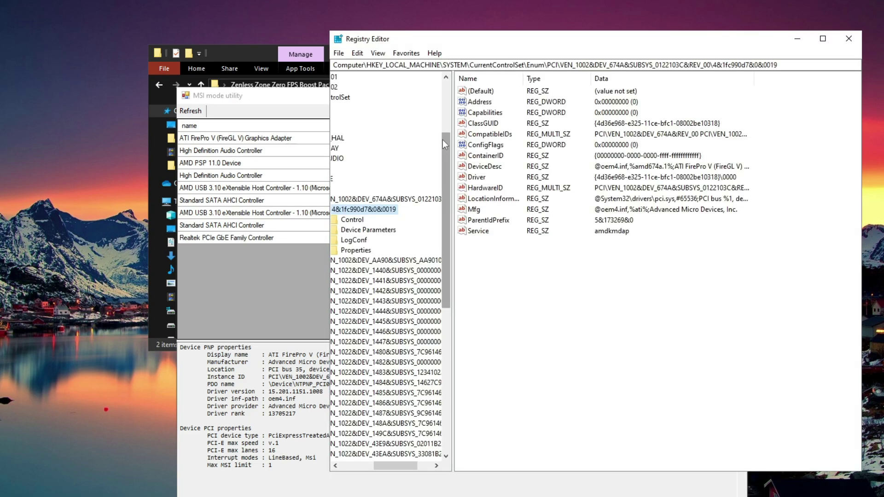
click(848, 39)
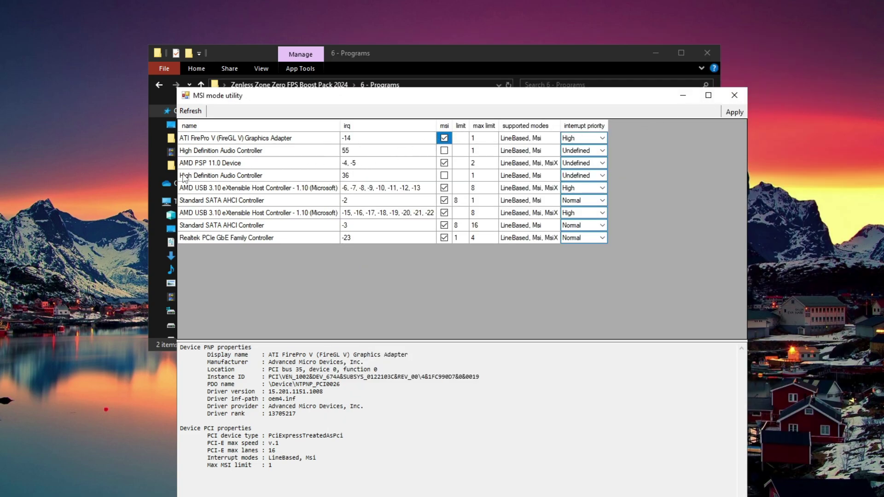
Step: Set the interrupt priority of both AMD USB 3.10 eXtensible Host Controllers to High and close the MSI mode utility
click(199, 189)
click(565, 194)
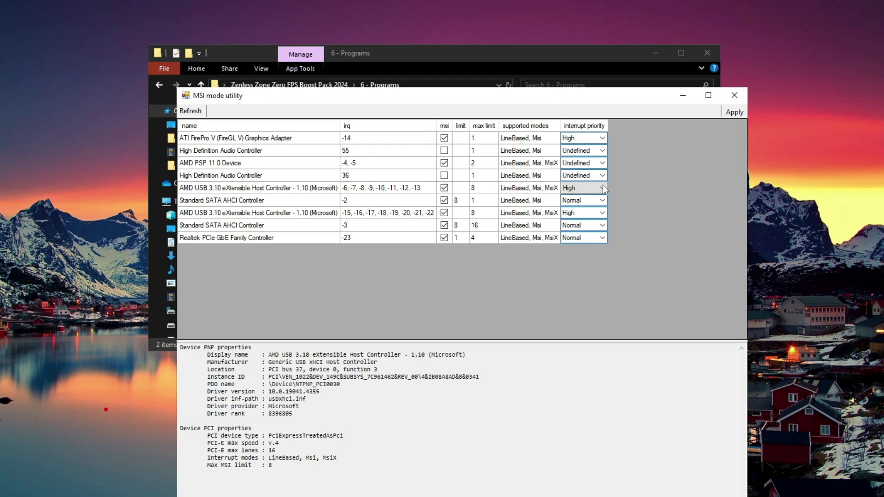
click(572, 224)
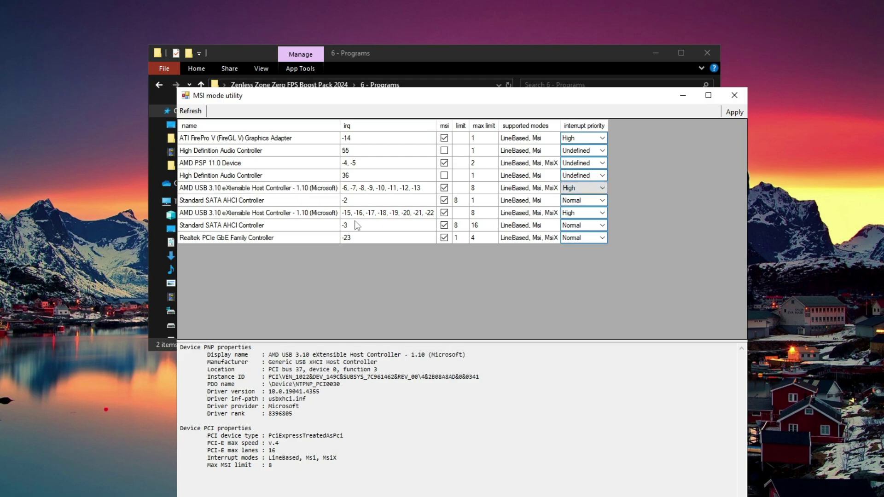
click(229, 213)
click(602, 213)
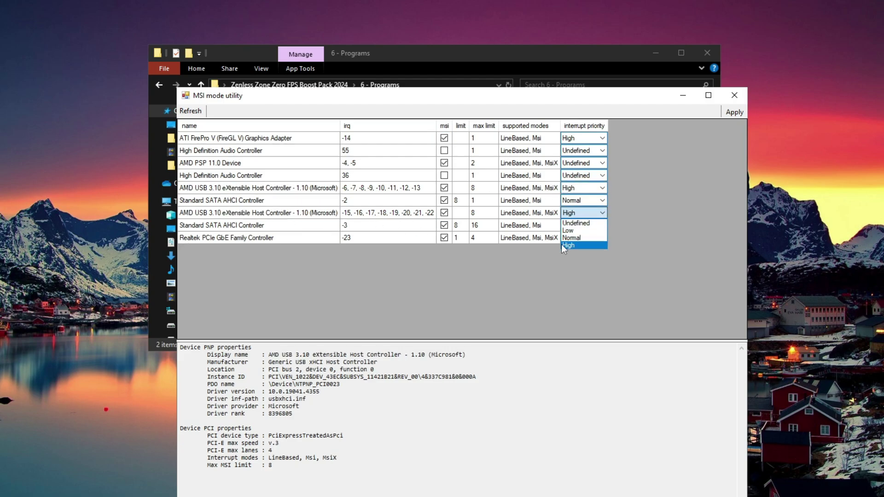
click(568, 246)
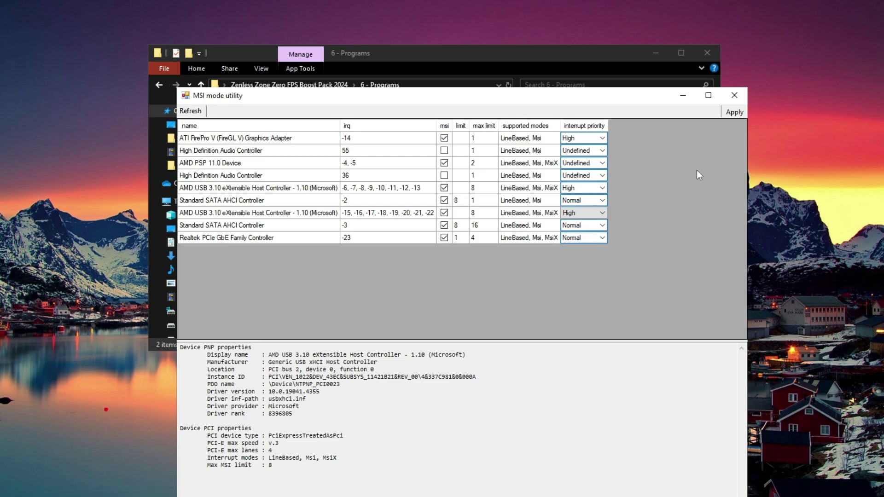
click(734, 96)
Step: Run Unpark CPU as administrator and allow it to make changes
right_click(271, 132)
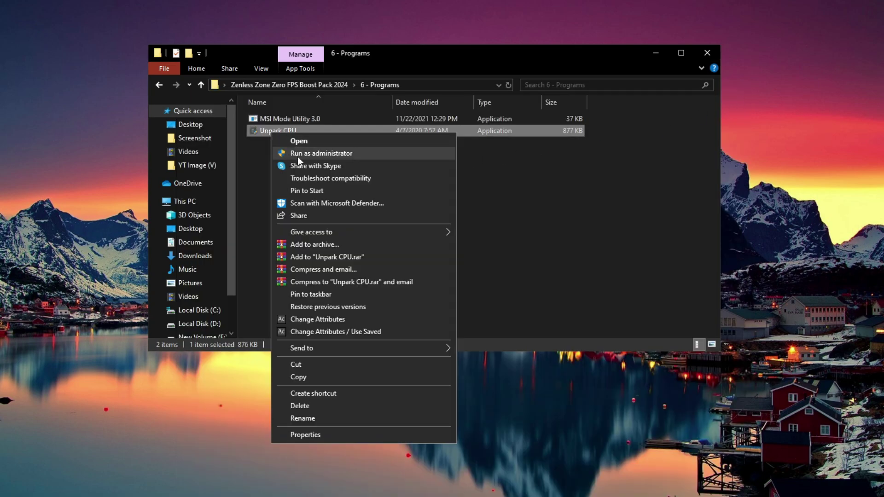
click(320, 155)
click(408, 296)
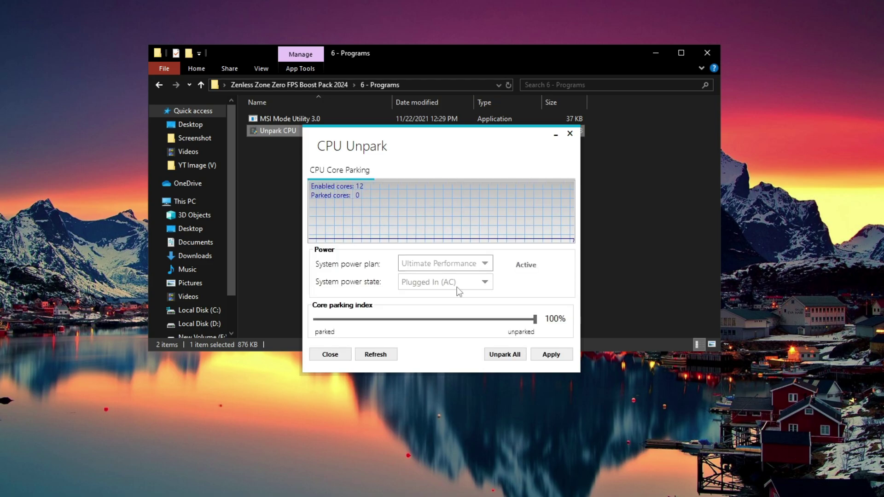
Step: Apply the Ultimate Performance system power plan in CPU Unpark, dismiss the confirmation and close the program
click(445, 266)
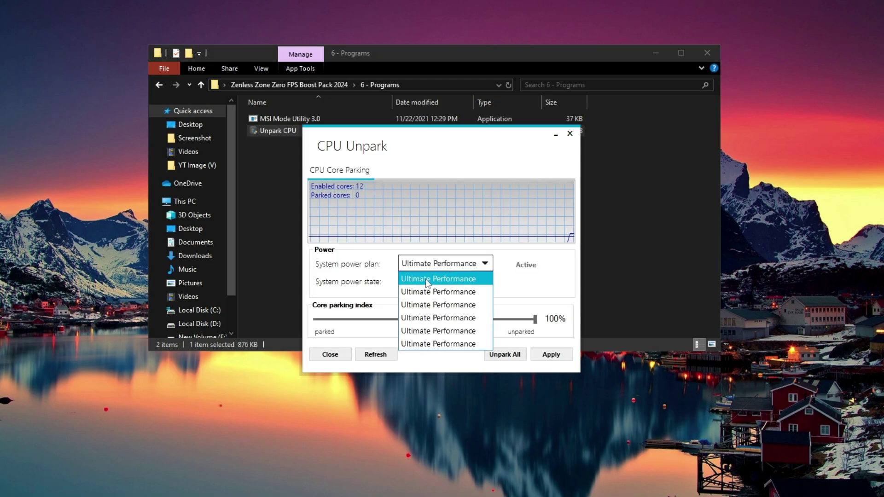
click(438, 279)
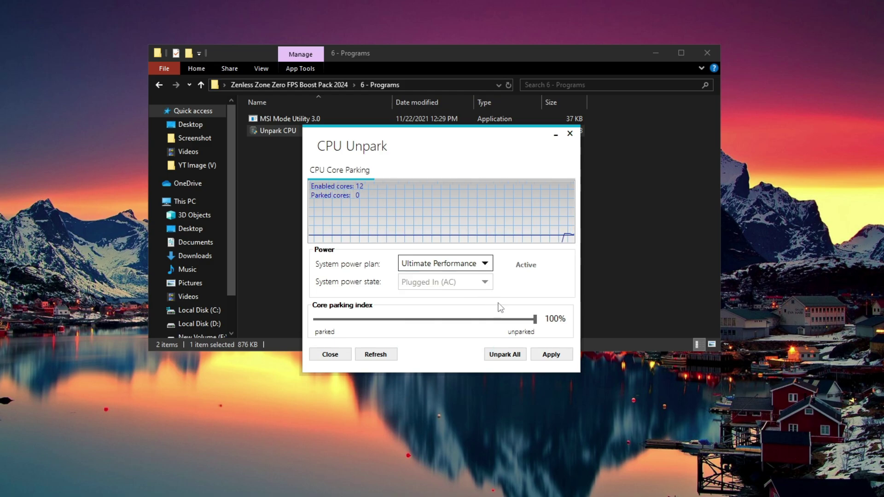
click(547, 354)
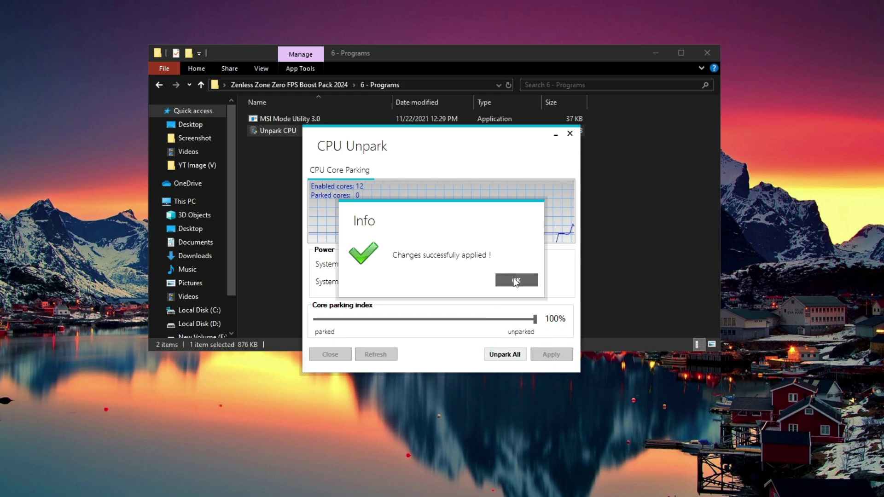
click(515, 280)
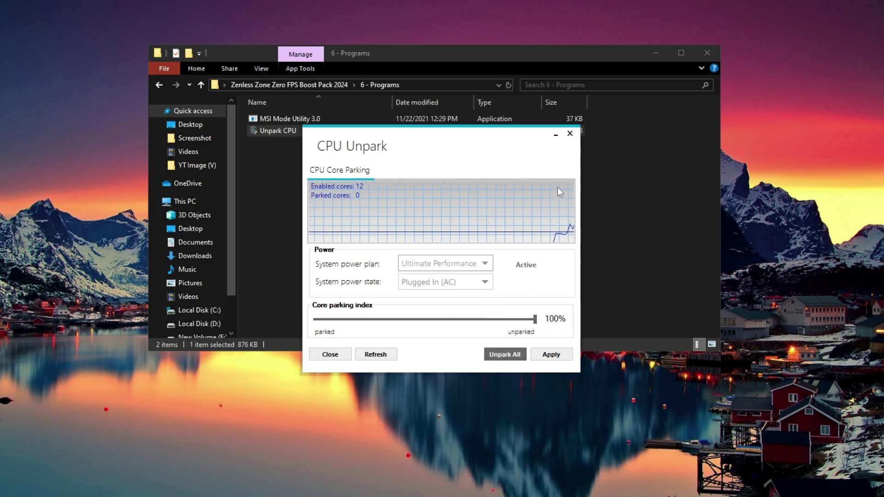
click(570, 134)
Step: Return to the boost pack folder and open the 7 - Pc Unwanted Services subfolder
click(267, 89)
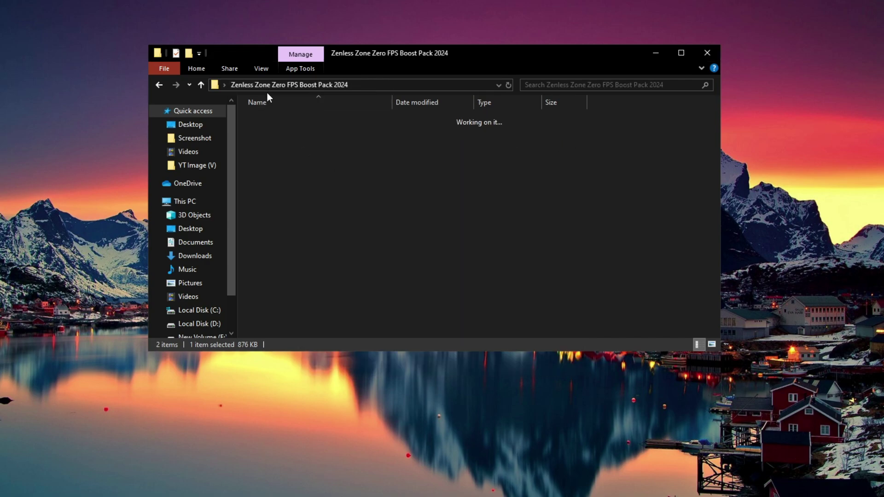
double_click(280, 186)
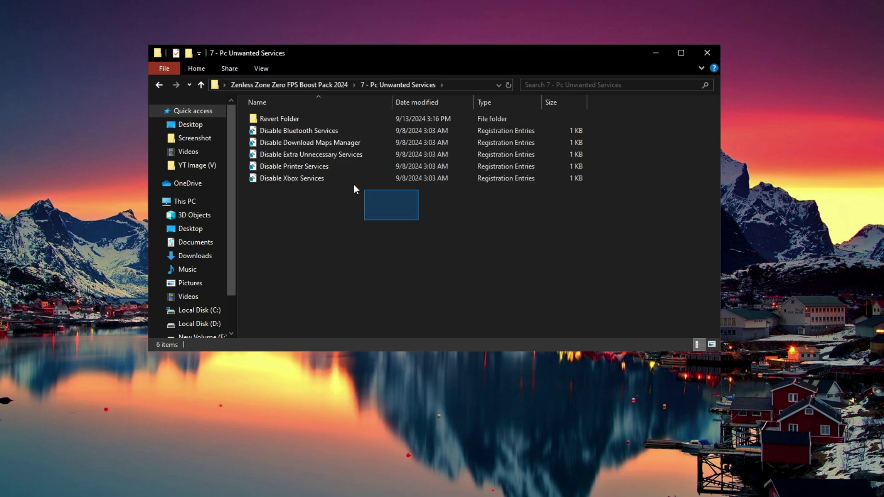
drag(353, 188, 244, 133)
click(329, 217)
Step: Merge the Disable Bluetooth Services file into the registry and dismiss the confirmation
click(273, 131)
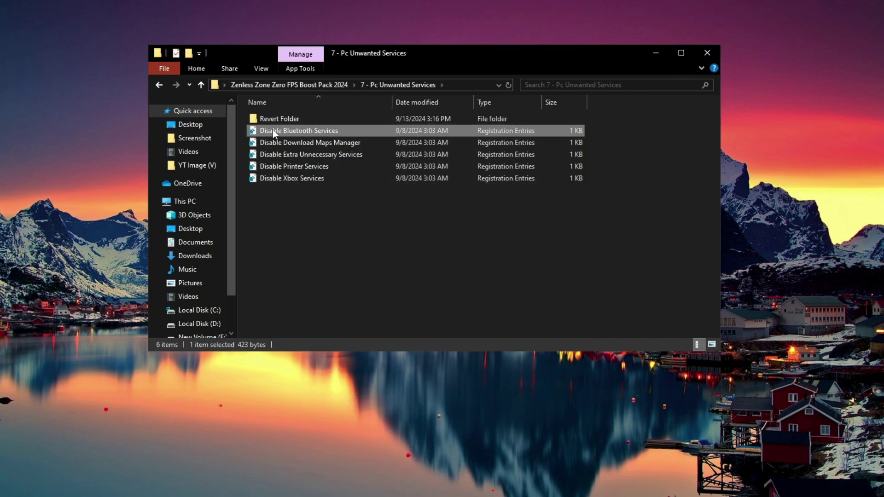
right_click(273, 130)
click(309, 138)
click(377, 284)
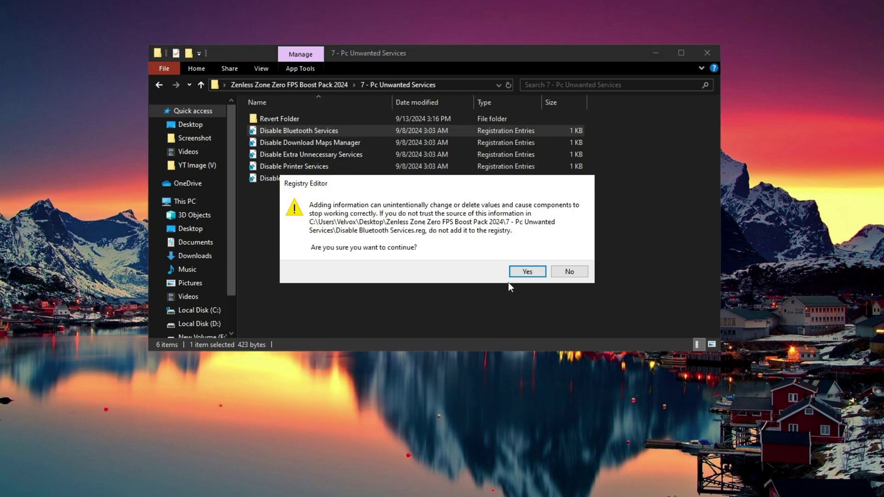
click(527, 272)
click(570, 252)
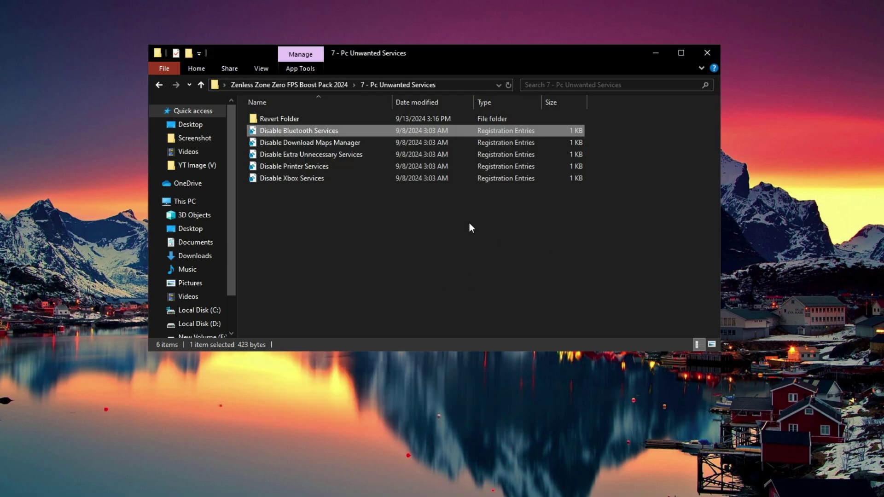
Step: Merge the Disable Download Maps Manager file into the registry and dismiss the confirmation
click(272, 142)
right_click(273, 143)
click(320, 147)
click(396, 287)
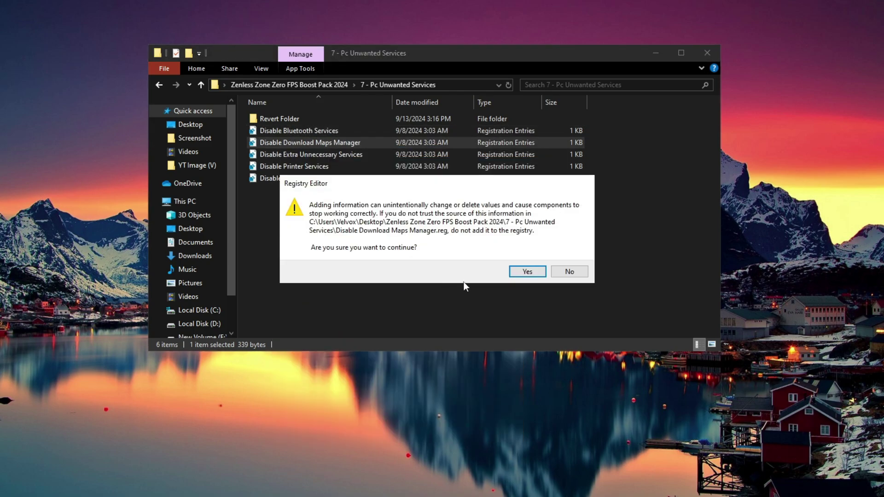
click(527, 272)
click(570, 253)
Step: Merge the Disable Extra Unnecessary Services file into the registry and dismiss the confirmation
right_click(292, 156)
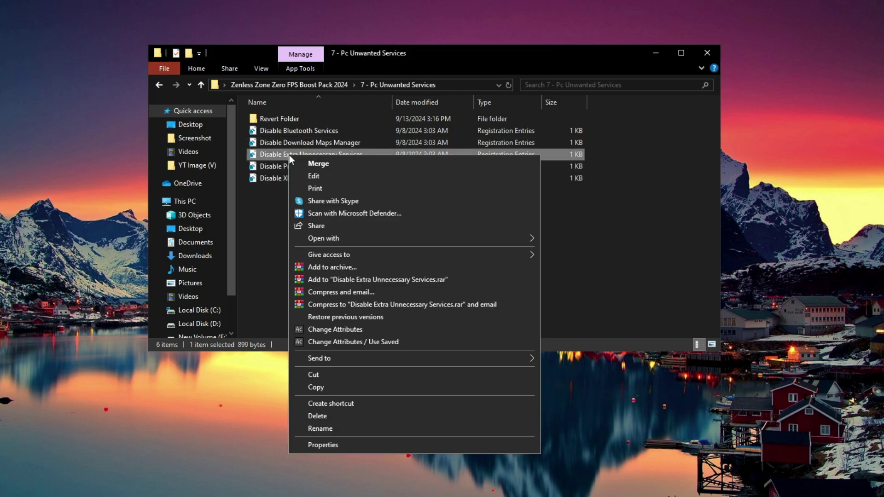
click(330, 164)
click(410, 282)
click(527, 271)
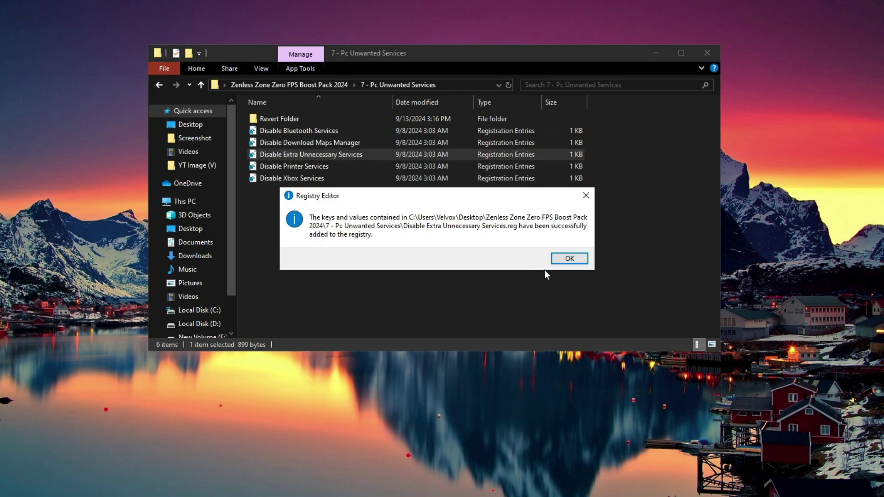
click(580, 258)
Step: Merge the Disable Printer Services file into the registry and dismiss the confirmation
click(286, 171)
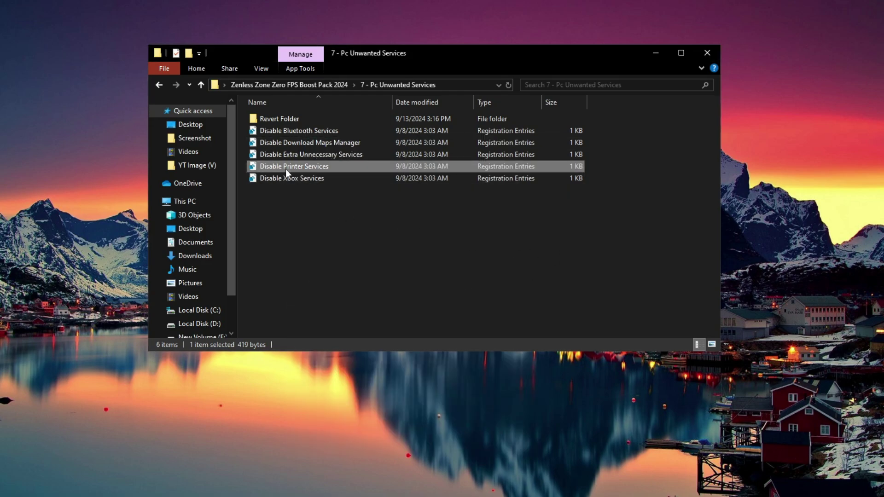
right_click(285, 169)
click(310, 179)
click(403, 294)
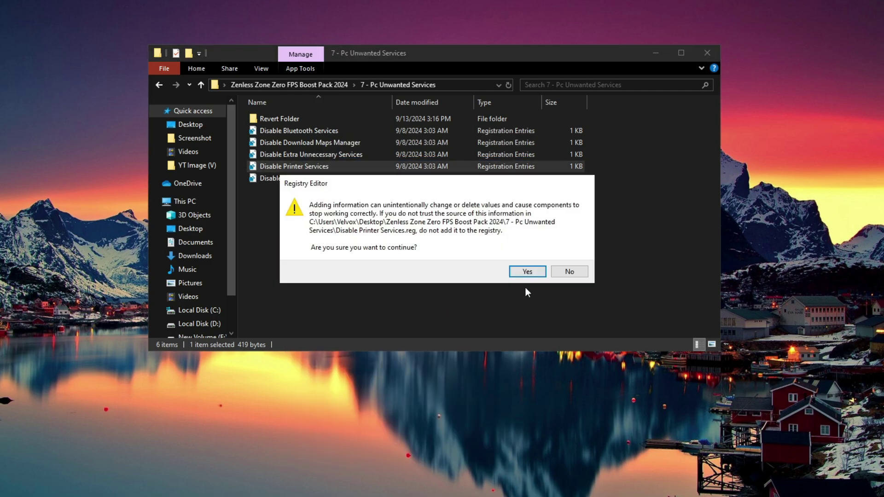
click(526, 270)
click(562, 257)
Step: Merge the Disable Xbox Services file into the registry and dismiss the confirmation
right_click(278, 182)
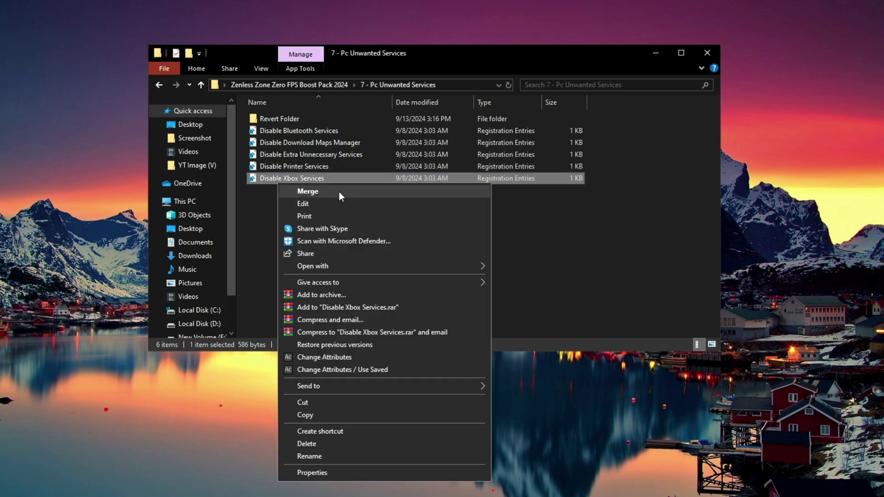
click(339, 191)
click(397, 287)
click(527, 271)
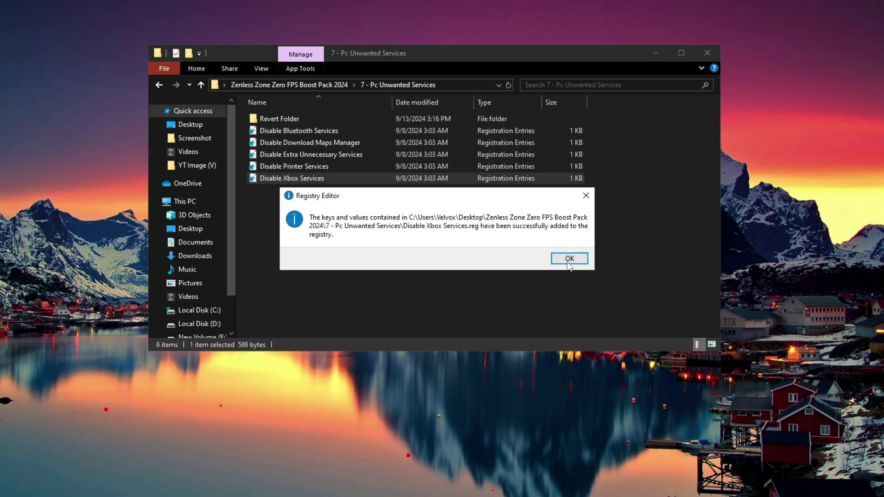
click(568, 257)
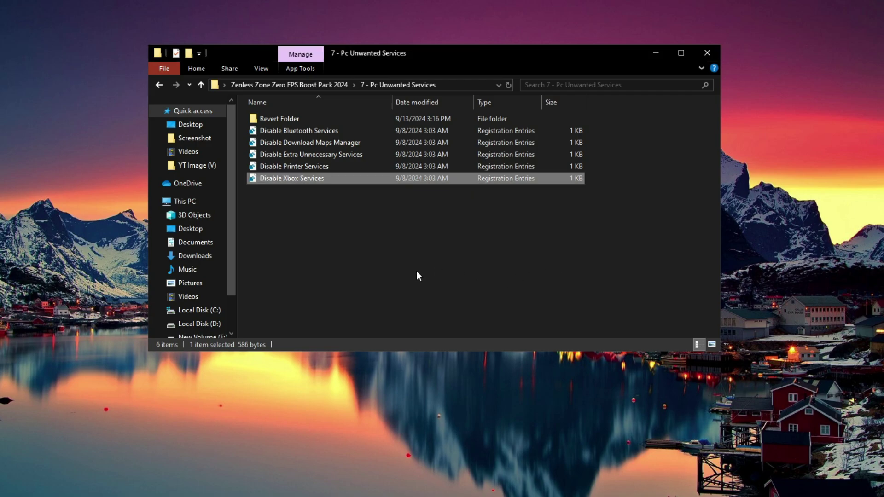
Step: Look through the service-enabling registry files in the Revert Folder and close the boost pack window
double_click(268, 118)
drag(493, 259, 264, 138)
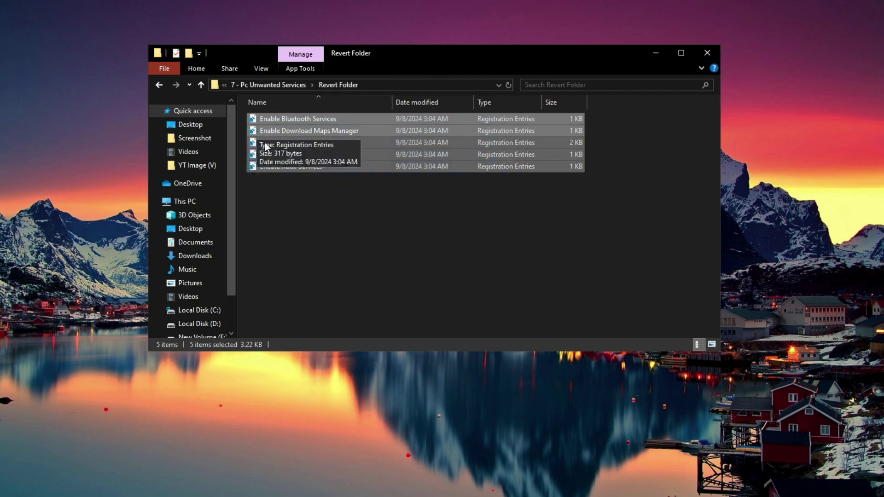
click(293, 197)
click(158, 85)
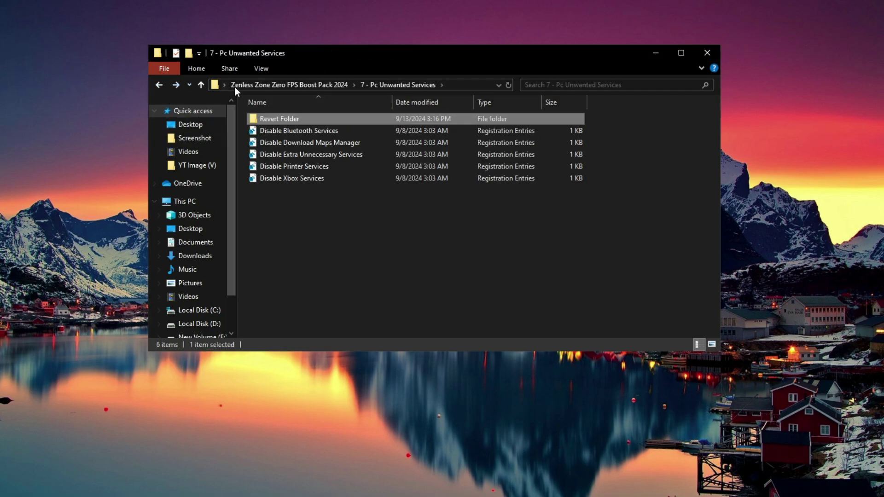
click(235, 87)
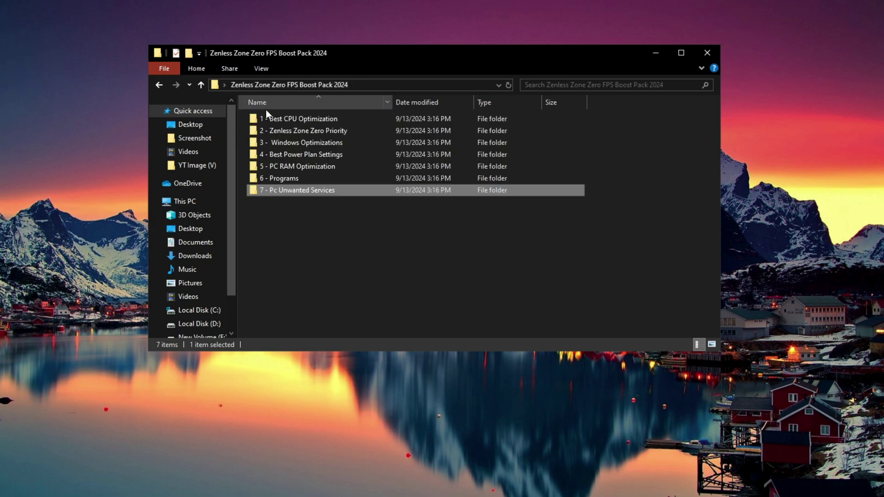
click(706, 54)
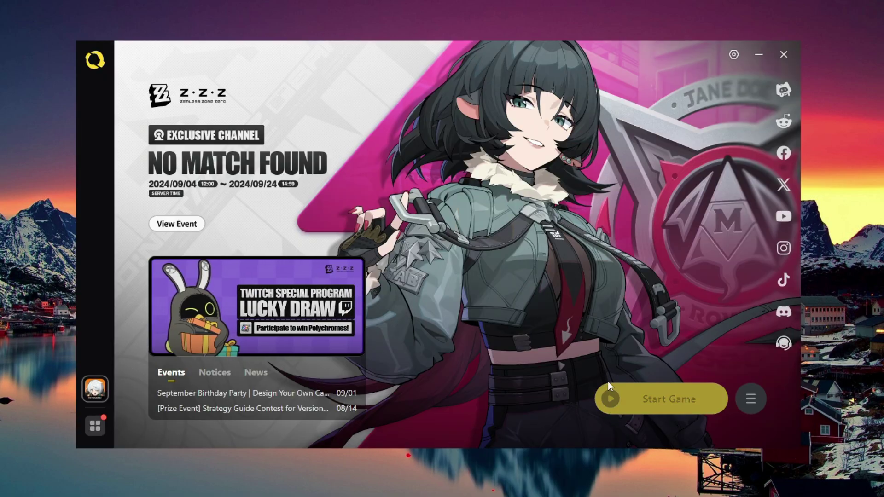
Step: Start Zenless Zone Zero and set the display mode in its graphics options to Default 1920x1080 Fullscreen
click(615, 401)
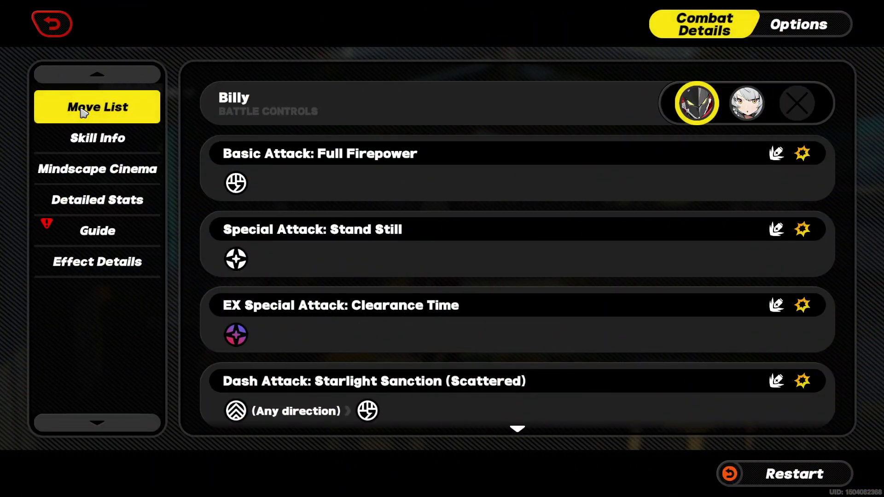
click(788, 29)
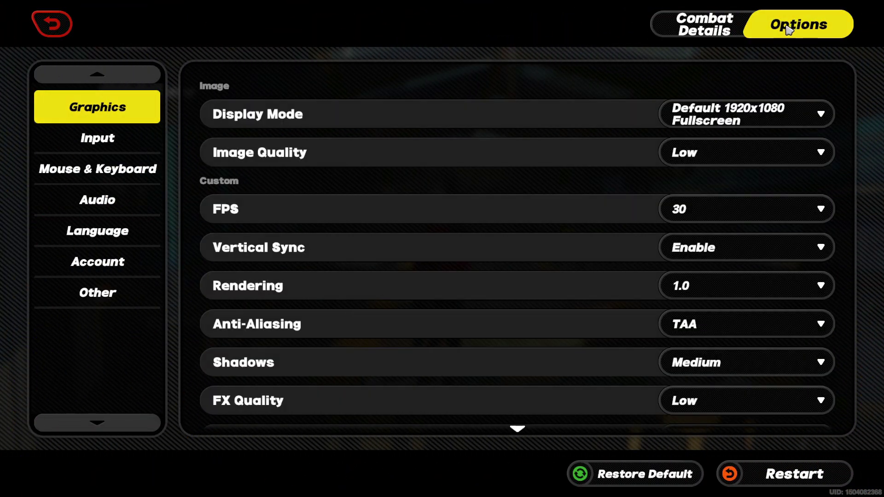
click(721, 110)
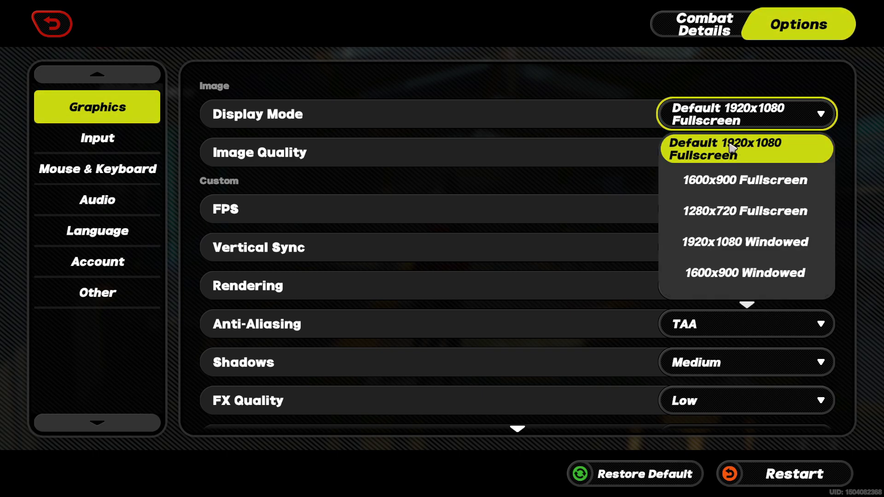
click(718, 147)
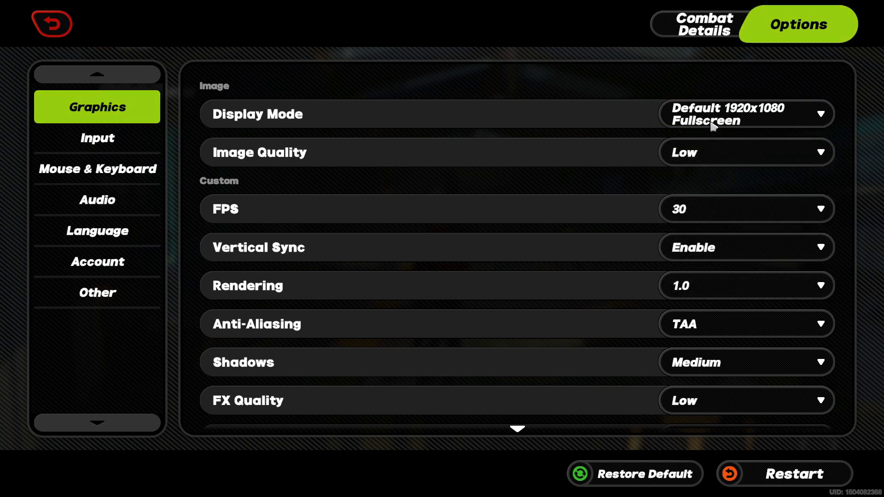
Step: Set the game's image quality to Medium and its FPS limit to Unlimited
click(690, 154)
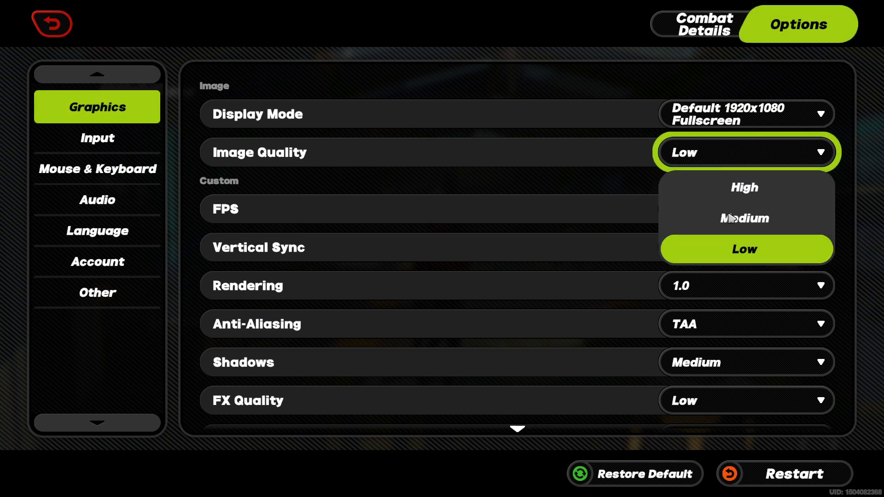
click(725, 217)
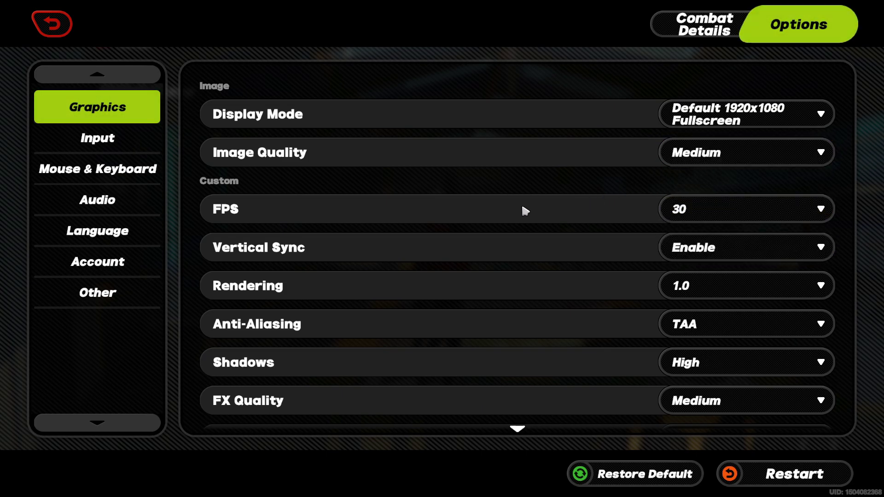
click(685, 208)
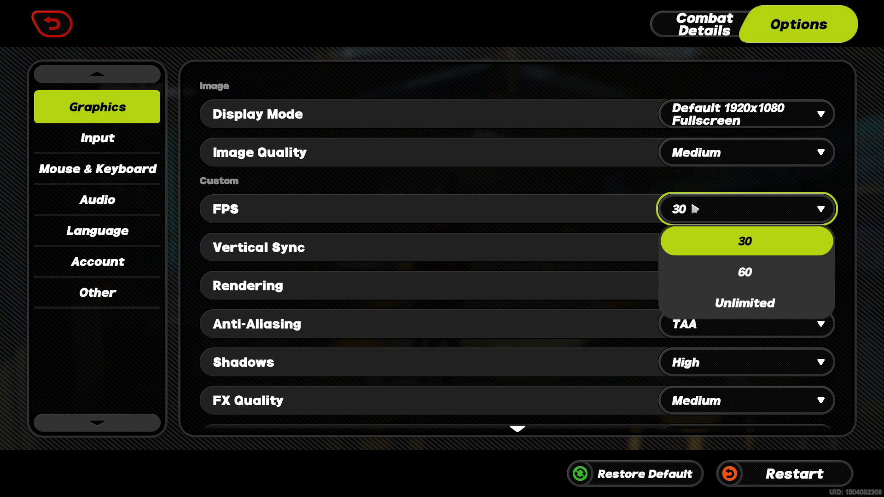
click(721, 307)
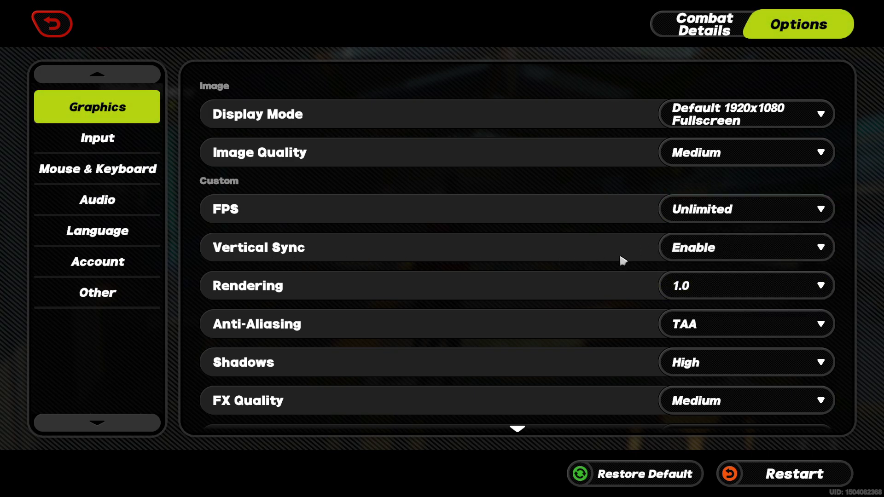
Step: Disable Vertical Sync in the game's graphics options and set Rendering to 1.0
click(699, 248)
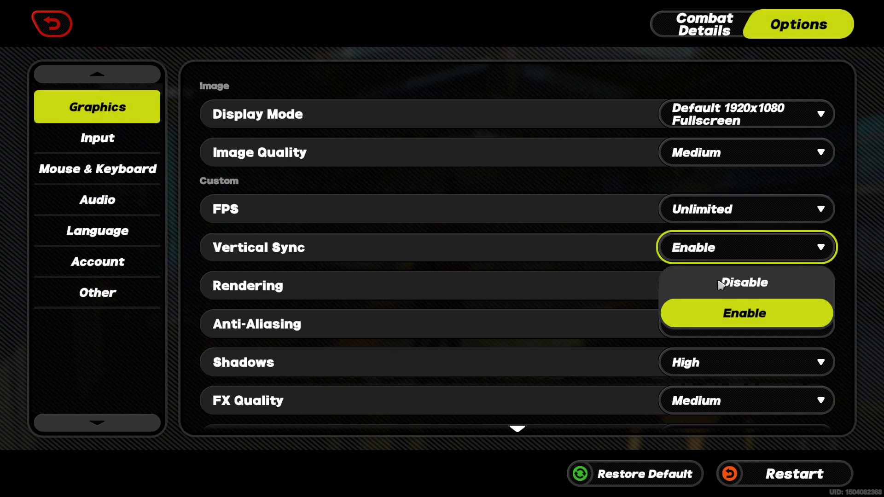
click(715, 282)
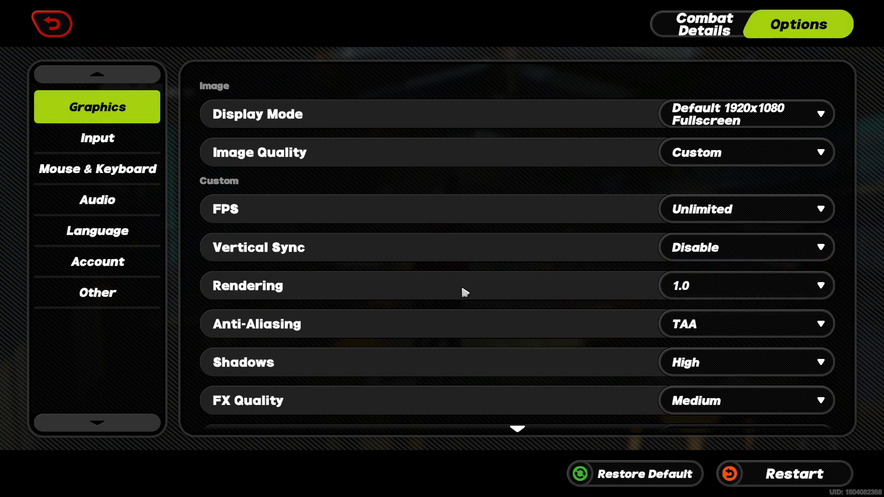
click(690, 281)
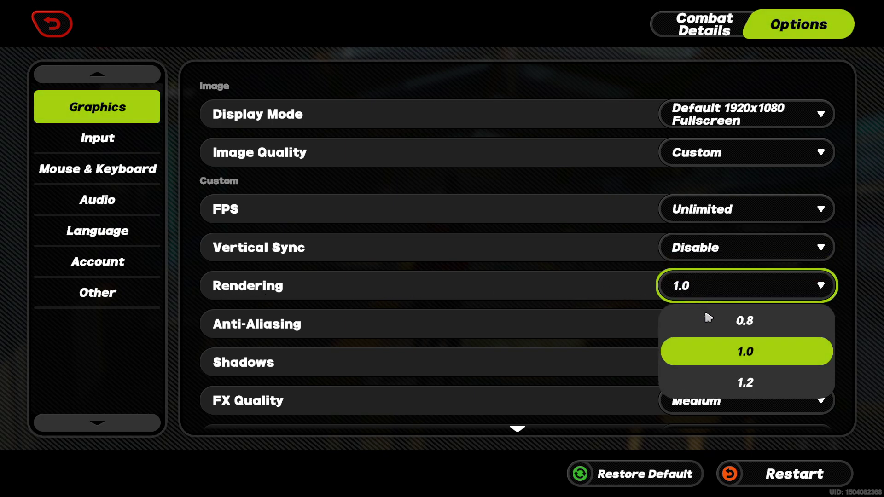
click(725, 376)
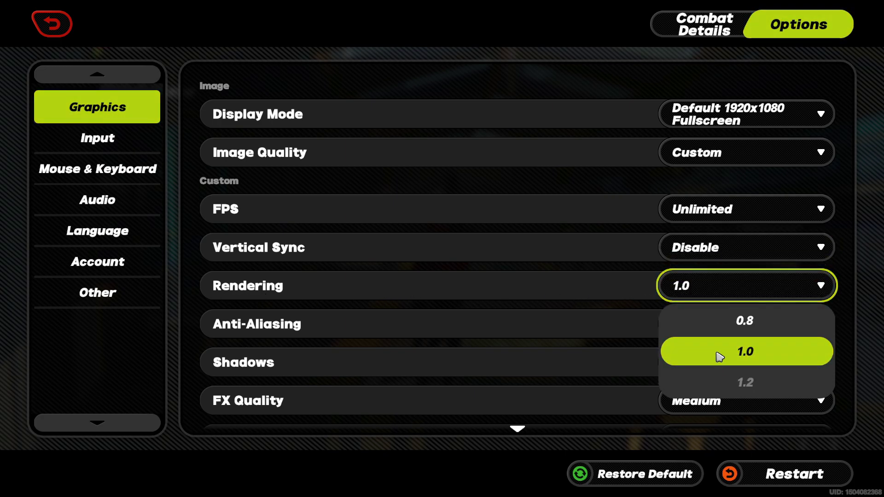
click(700, 291)
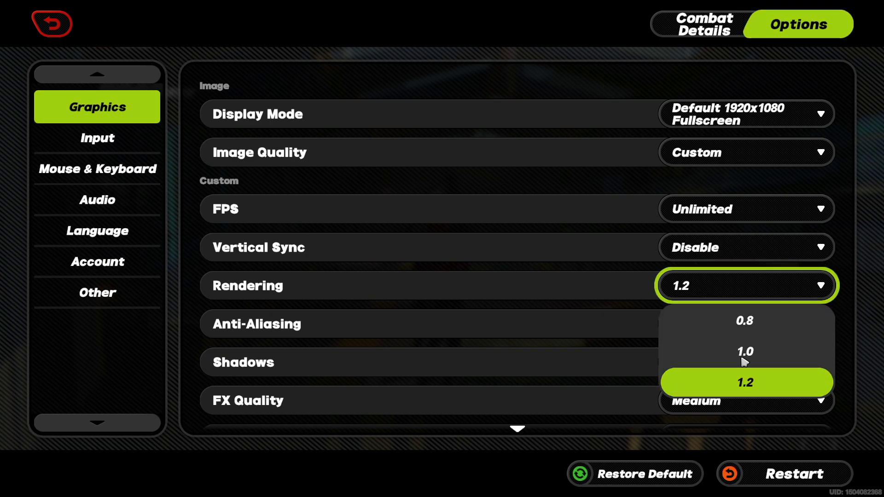
click(741, 357)
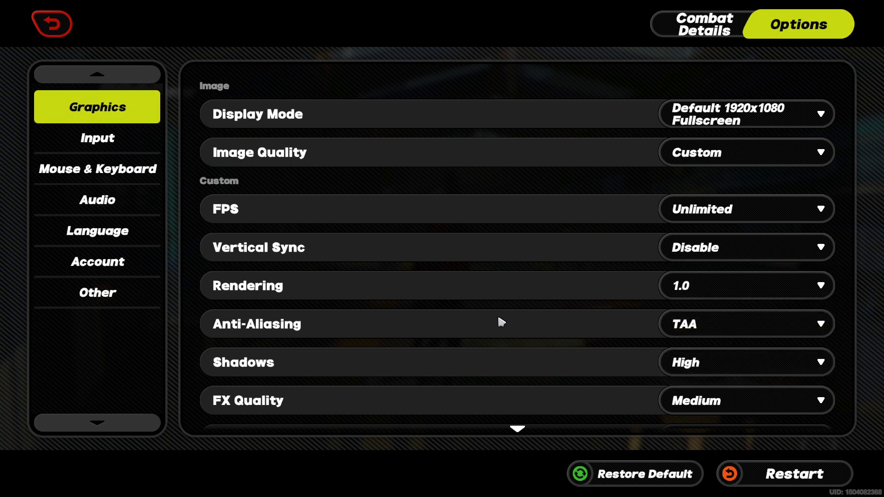
Step: Disable Anti-Aliasing and set Shadows to Medium in the custom graphics settings
click(700, 324)
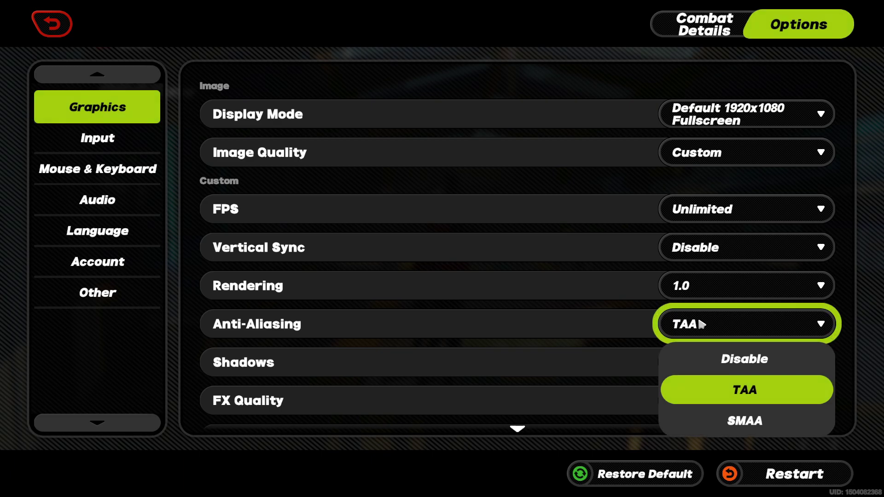
click(745, 360)
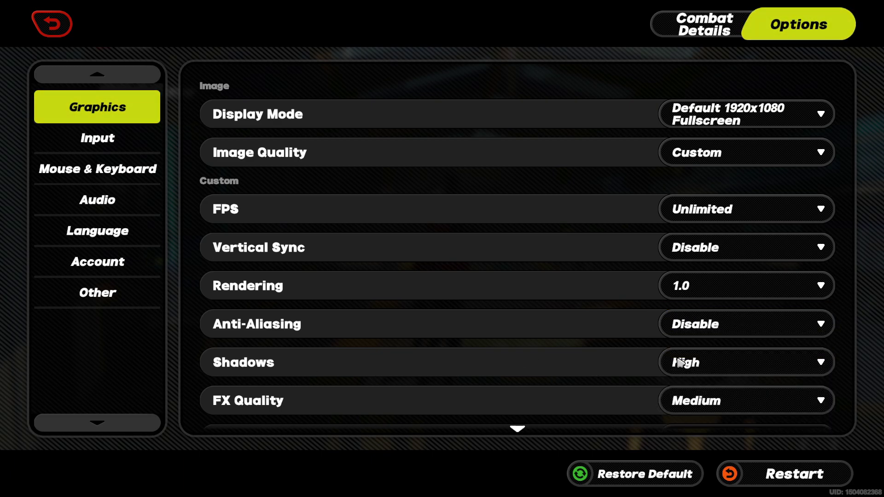
click(694, 360)
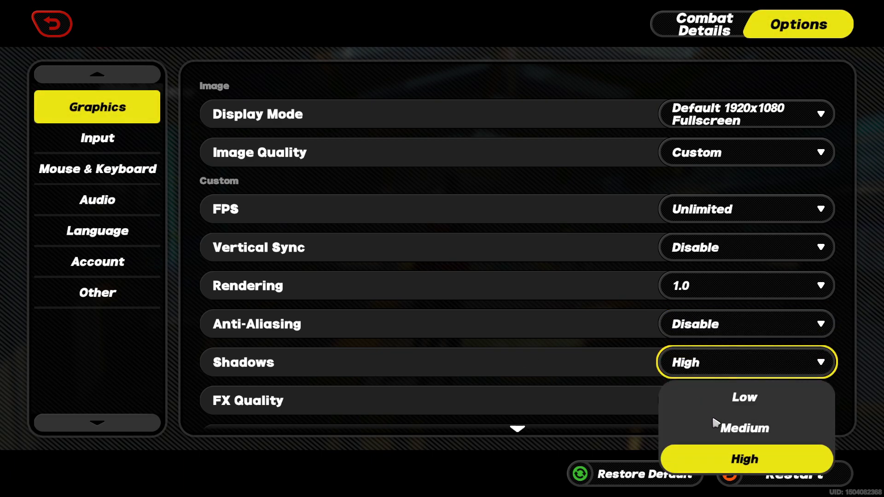
click(660, 430)
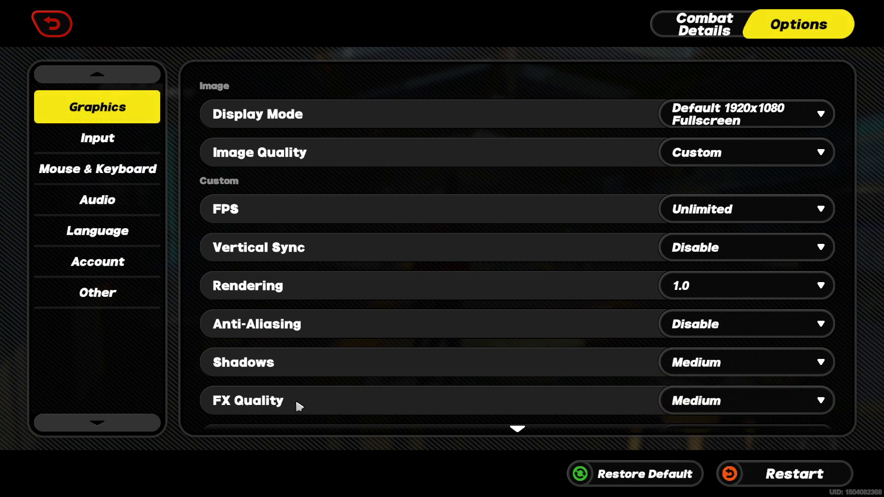
Step: Set FX Quality to Medium in the custom graphics settings
click(695, 402)
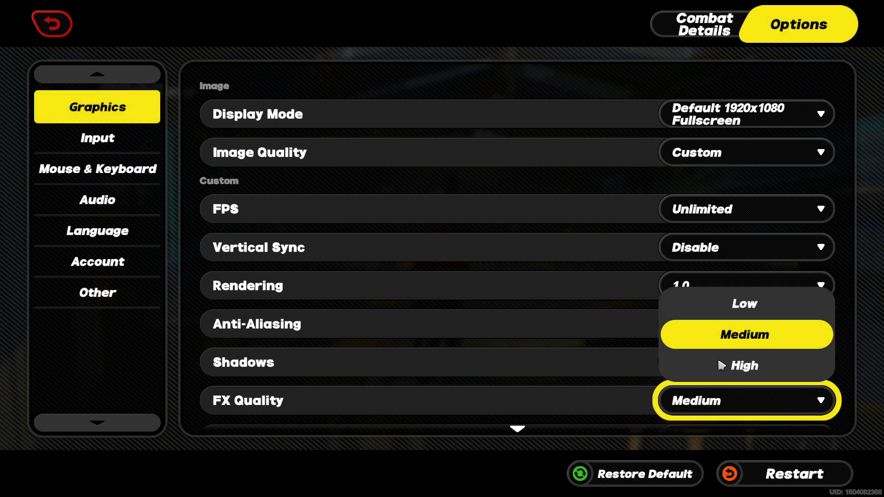
click(716, 334)
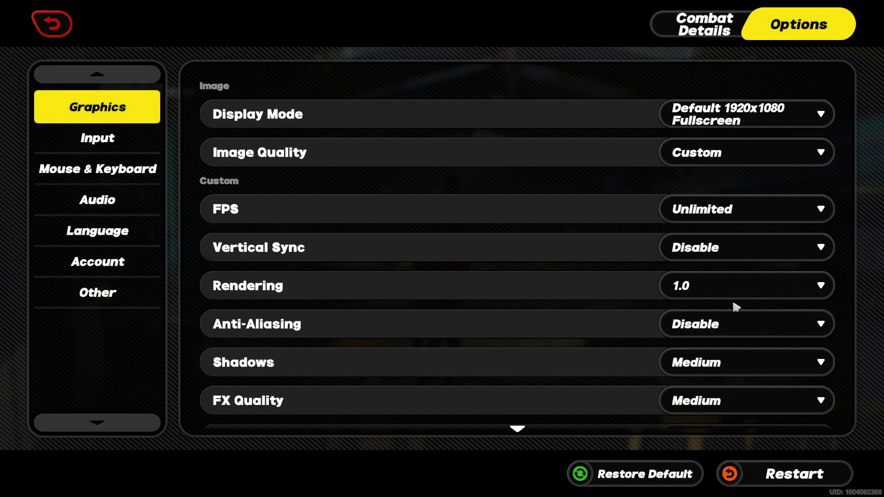
scroll(727, 297, down, 1)
scroll(723, 297, down, 1)
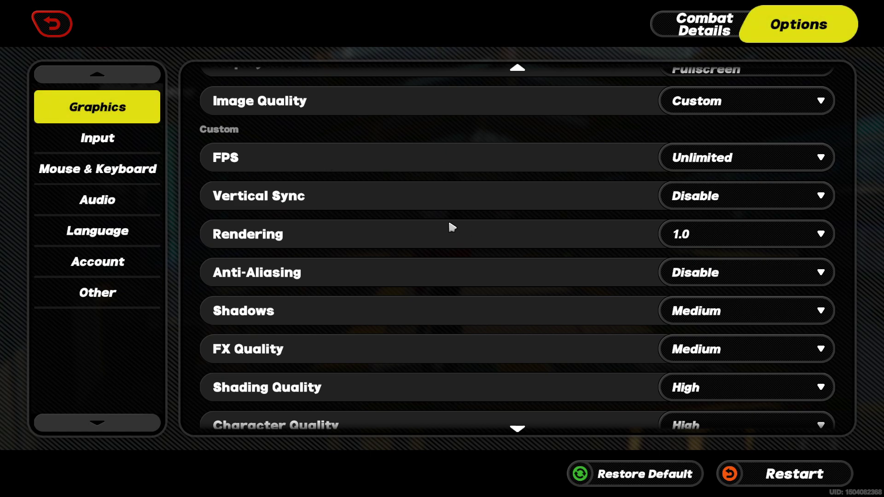
scroll(431, 217, down, 1)
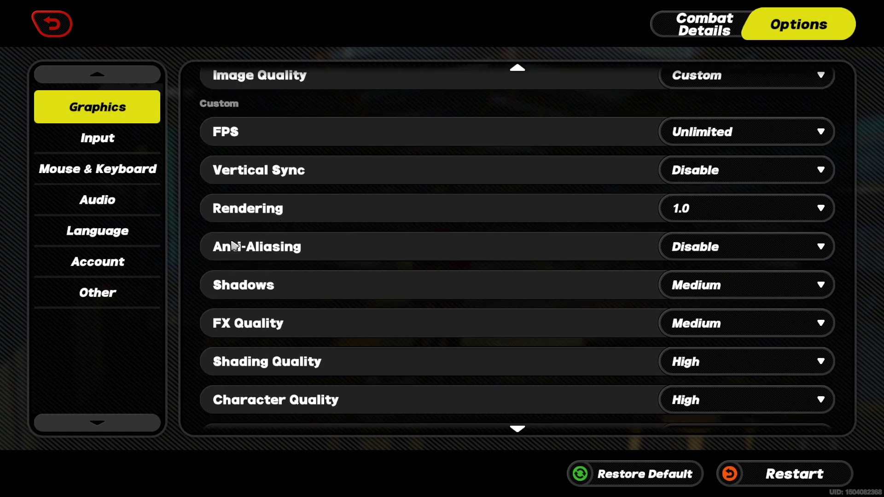